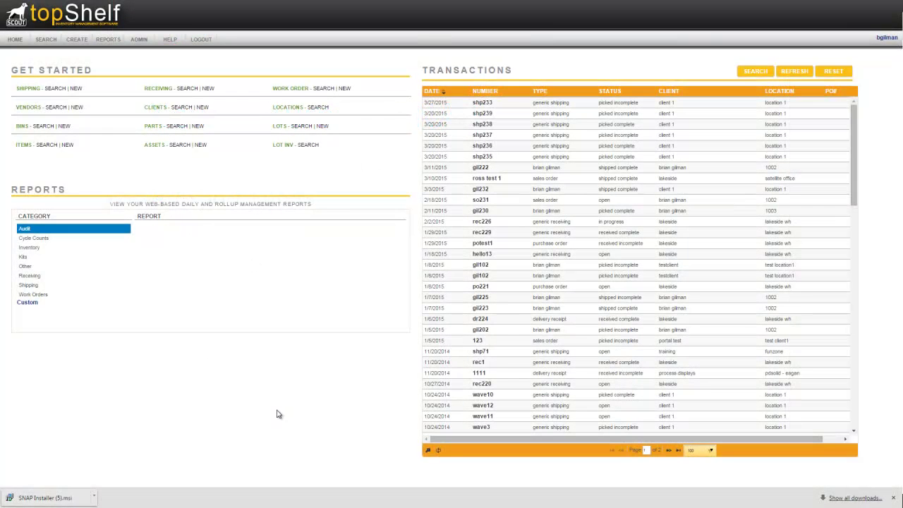
# Step: Open the Snap topic in the topShelf help manual and download the SNAP installer
pyautogui.click(169, 40)
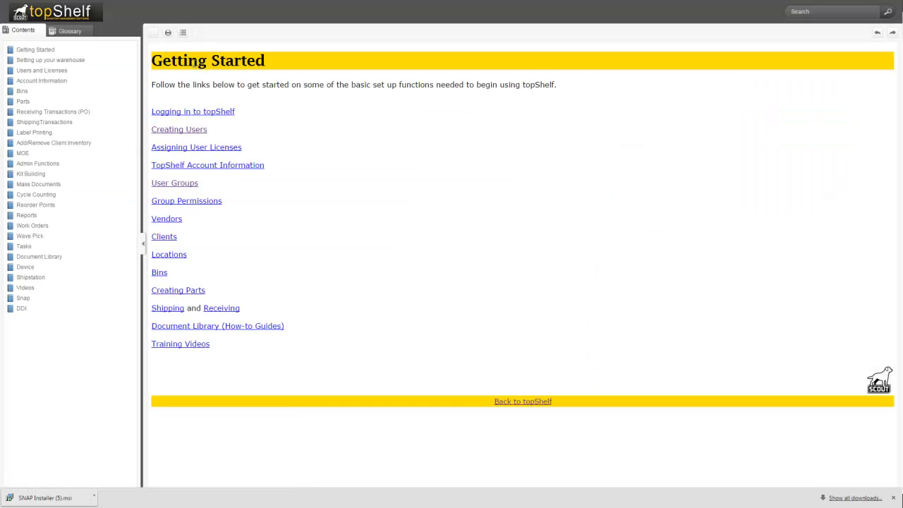
pyautogui.click(40, 299)
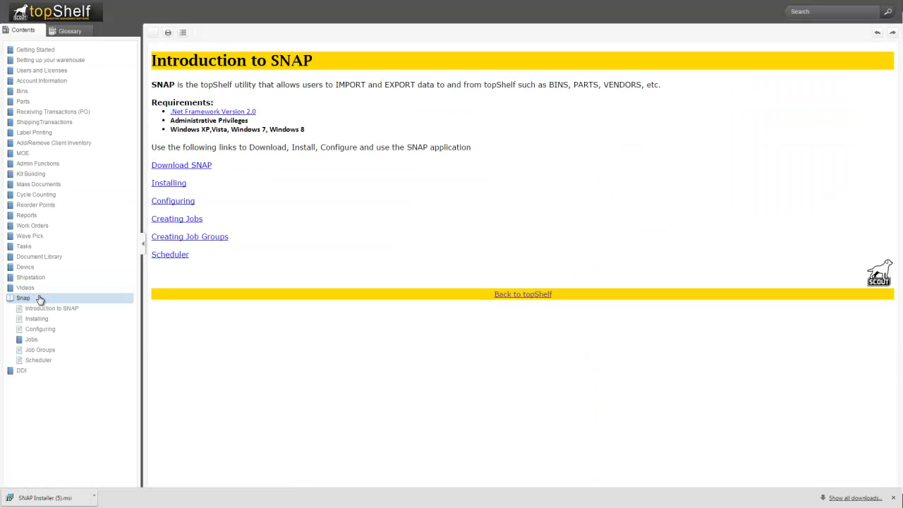
pyautogui.click(182, 167)
pyautogui.click(369, 234)
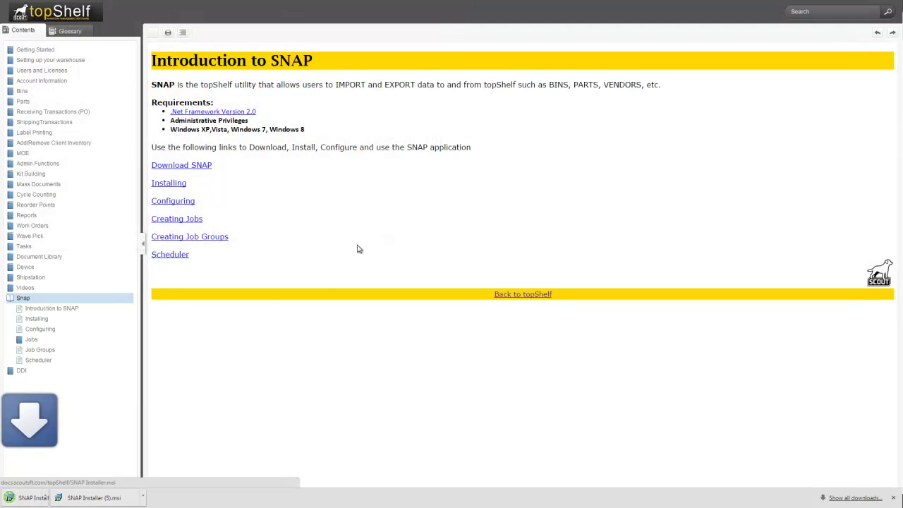
# Step: Run the downloaded SNAP installer and complete its setup wizard with the default options
pyautogui.click(22, 497)
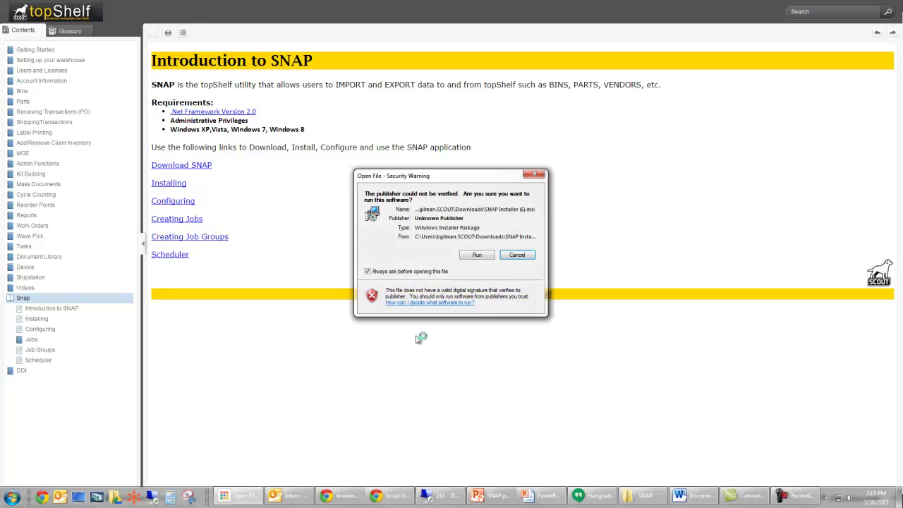
pyautogui.click(492, 254)
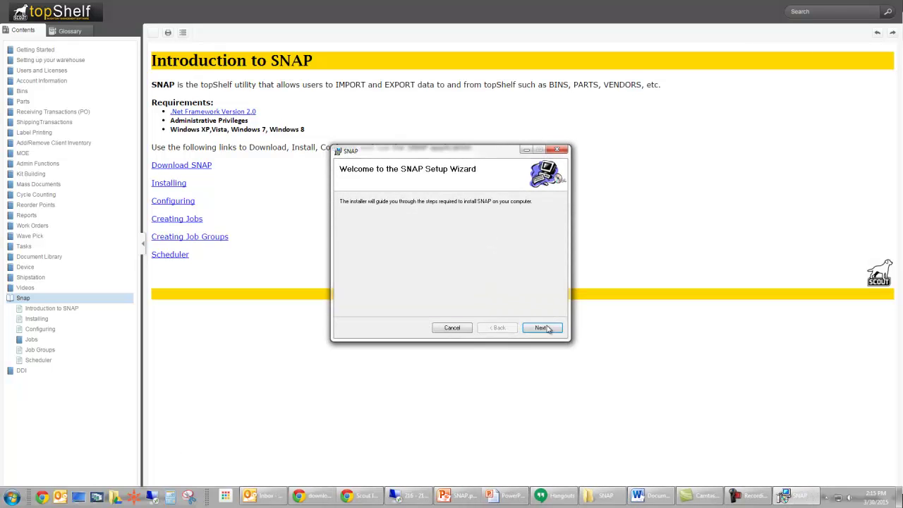
pyautogui.click(541, 328)
pyautogui.click(541, 327)
pyautogui.click(541, 328)
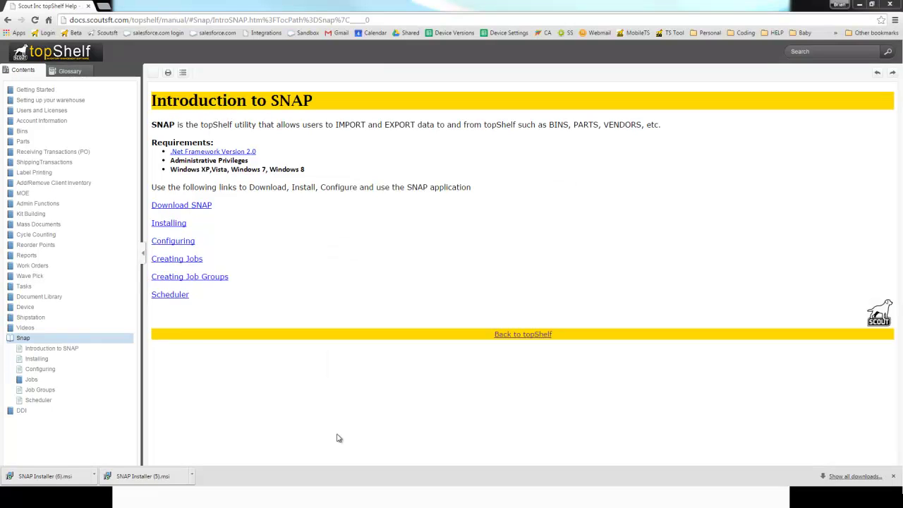
# Step: Launch SNAP and enter the account username, password and topShelf web site address in its setup form
pyautogui.press('super')
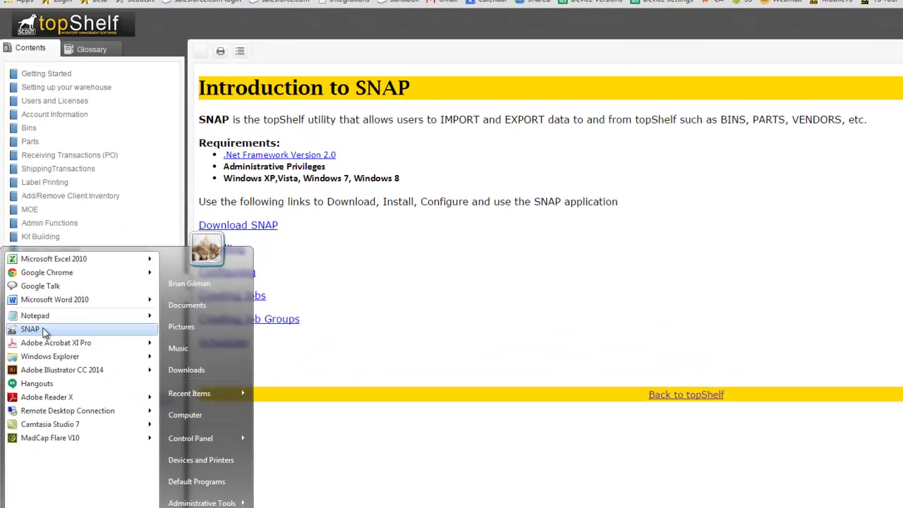
pyautogui.click(23, 286)
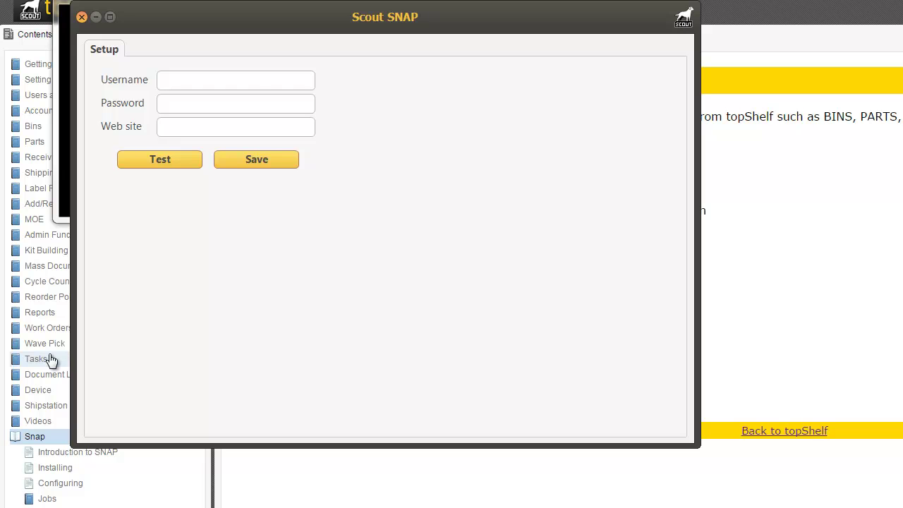
pyautogui.click(244, 84)
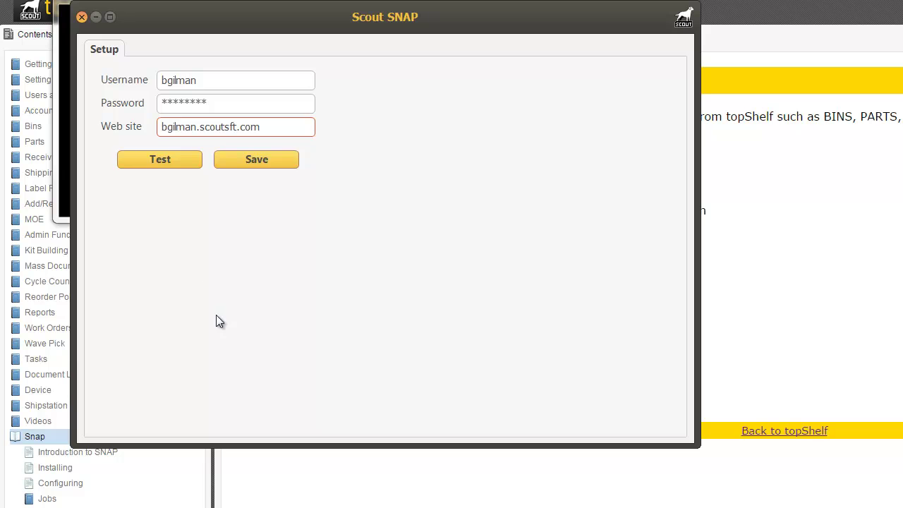
# Step: Test the connection to the topShelf site and save the SNAP connection settings
pyautogui.click(173, 164)
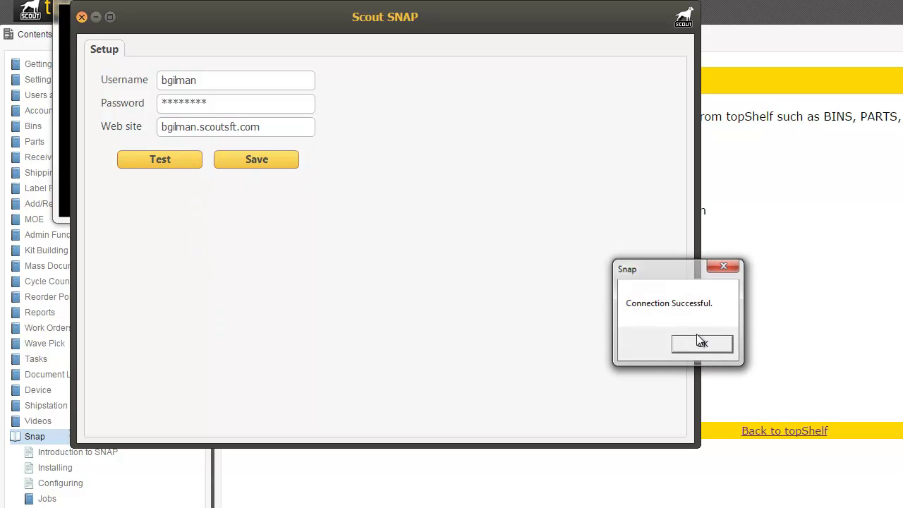
pyautogui.click(698, 340)
pyautogui.click(292, 164)
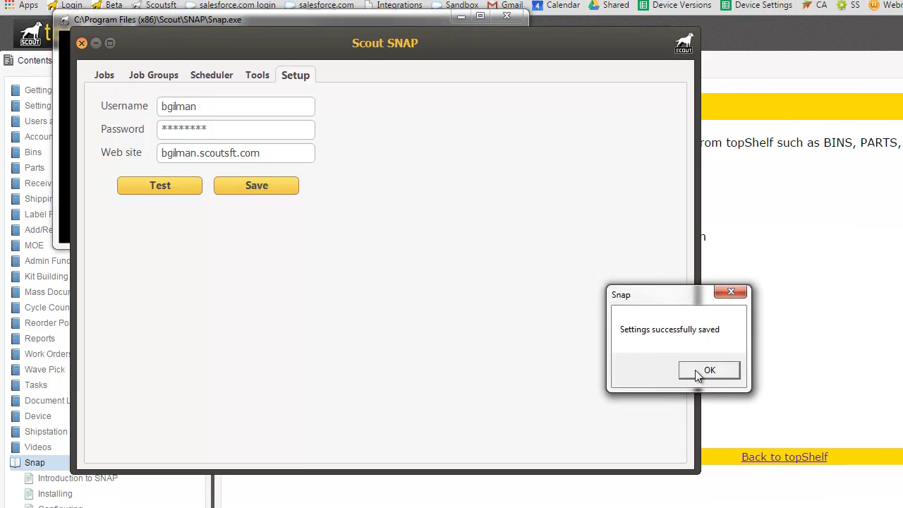
pyautogui.click(704, 339)
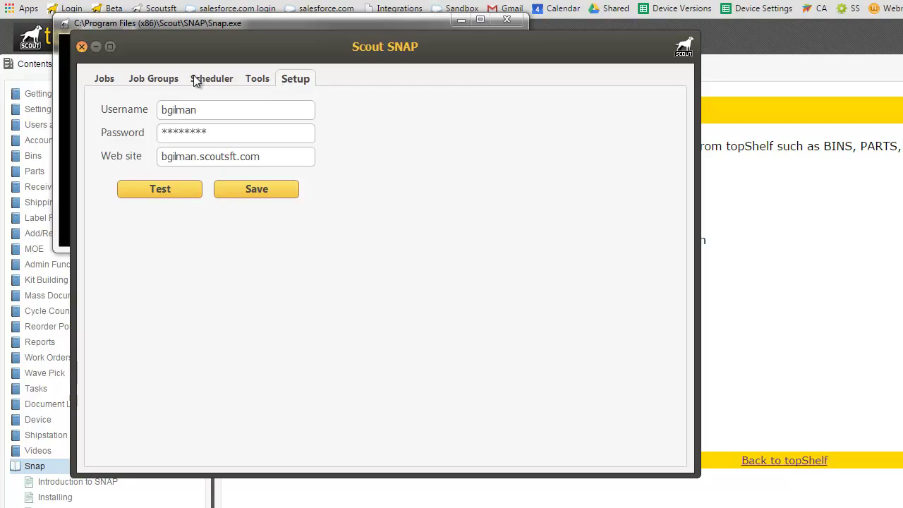
# Step: Add a new job with the Export direction and the items datatype
pyautogui.click(111, 82)
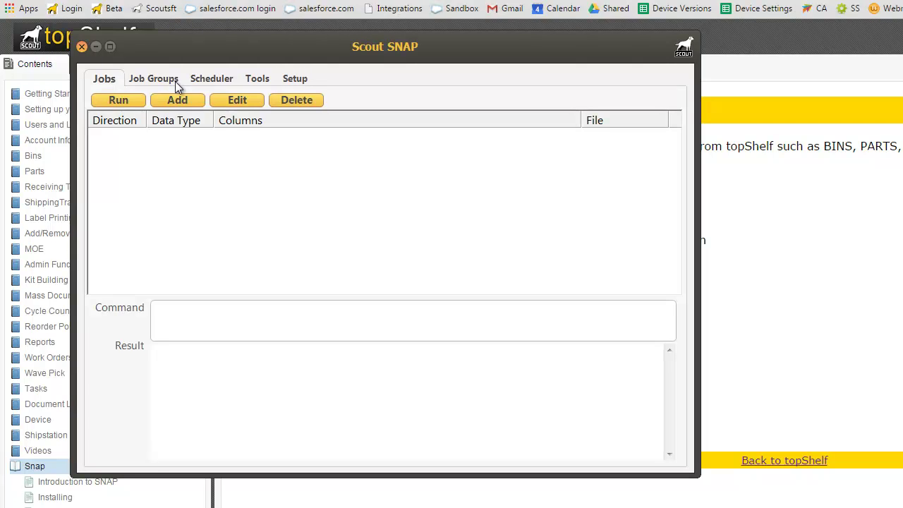
pyautogui.click(180, 105)
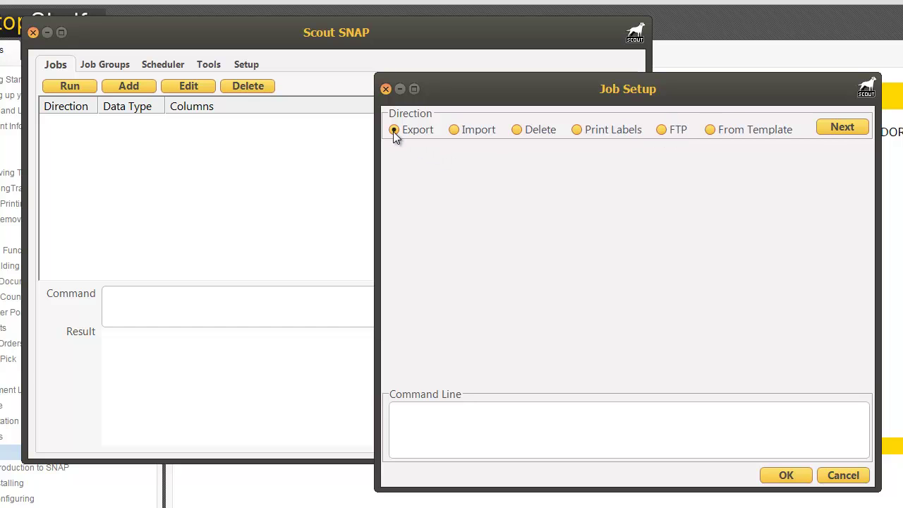
pyautogui.click(833, 127)
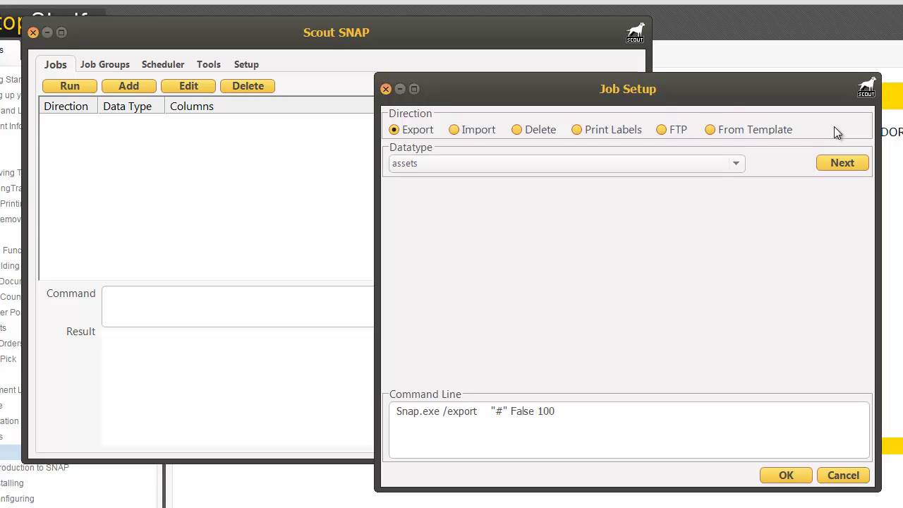
pyautogui.click(713, 163)
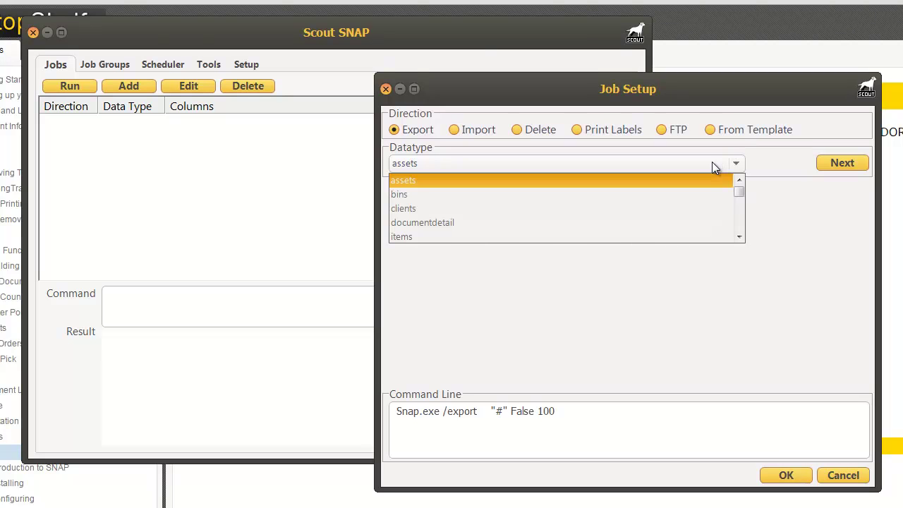
pyautogui.press('Down')
pyautogui.press('Down')
pyautogui.press('Down')
pyautogui.press('Down')
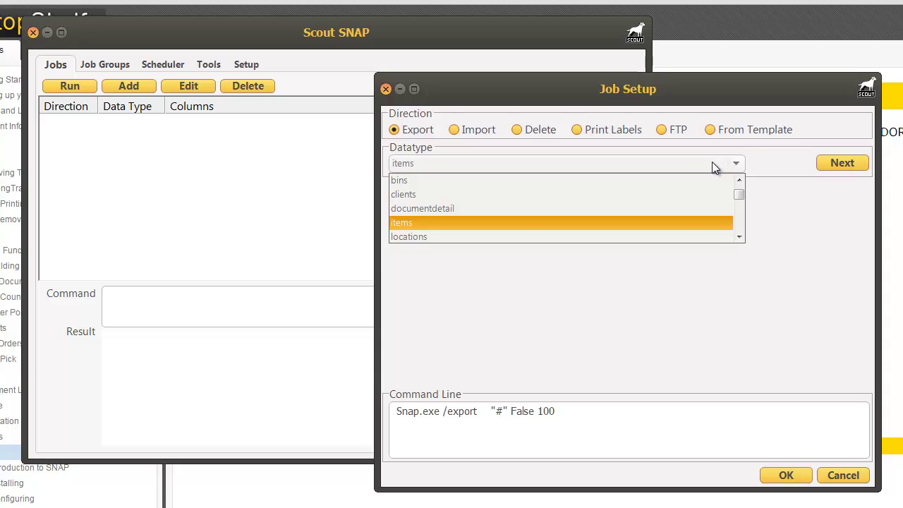
pyautogui.press('Return')
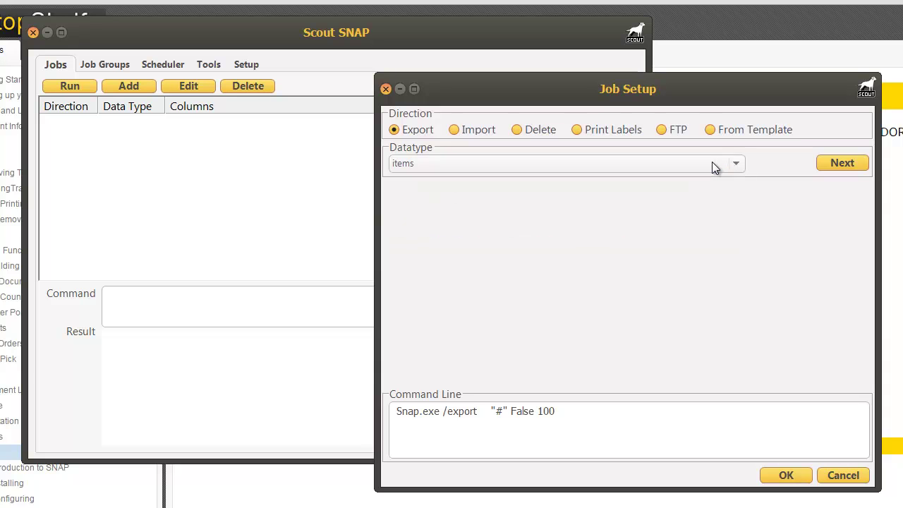
pyautogui.click(852, 164)
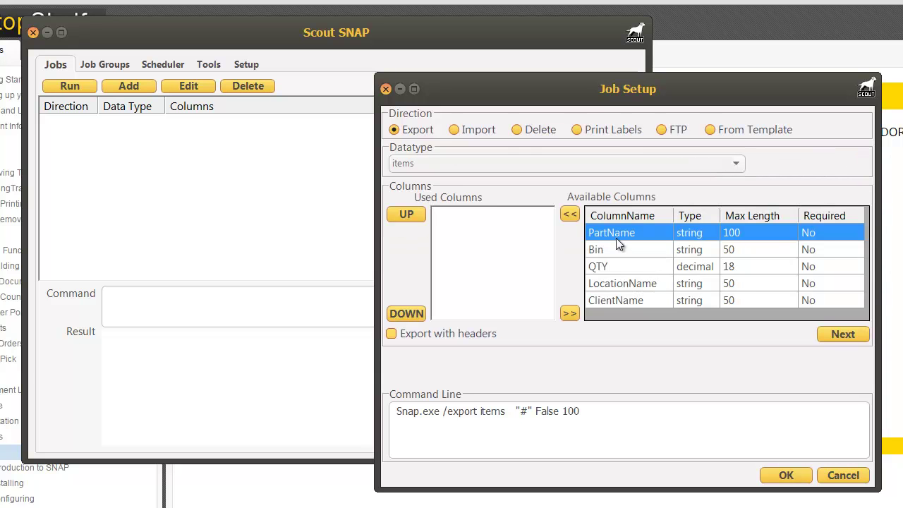
# Step: Add PartName, Bin and QTY to the job's used columns and enable export with headers
pyautogui.click(570, 214)
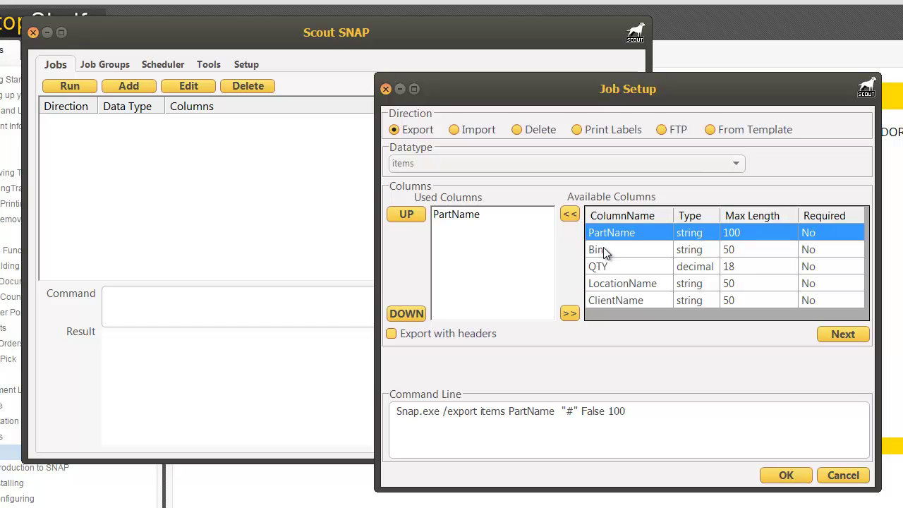
pyautogui.click(598, 251)
pyautogui.click(570, 214)
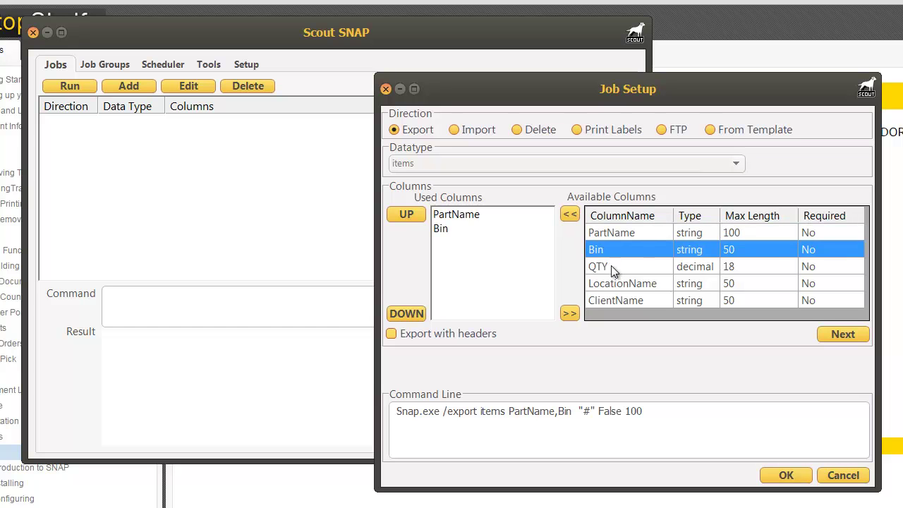
pyautogui.click(614, 266)
pyautogui.click(570, 214)
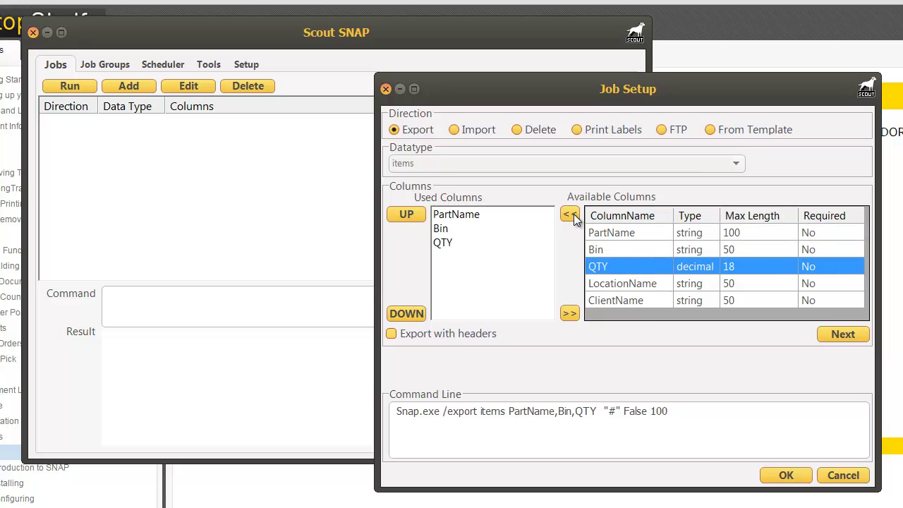
pyautogui.click(410, 337)
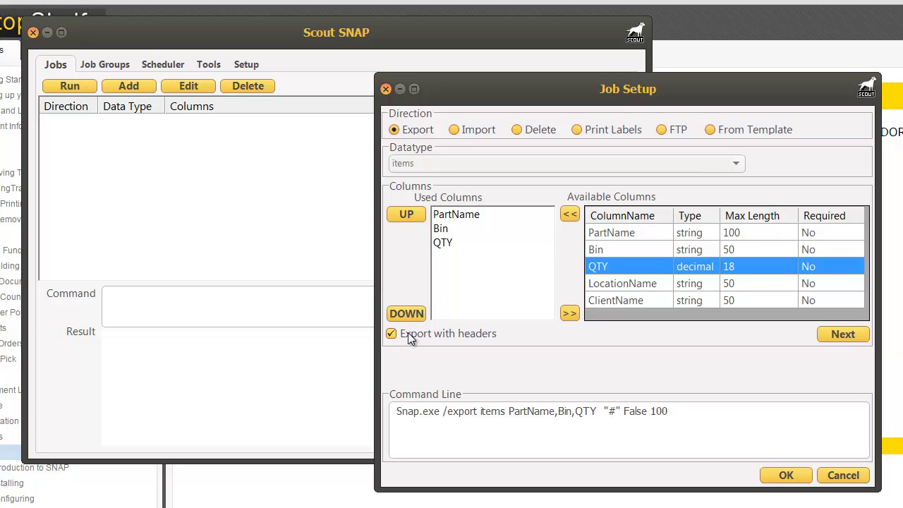
pyautogui.click(843, 336)
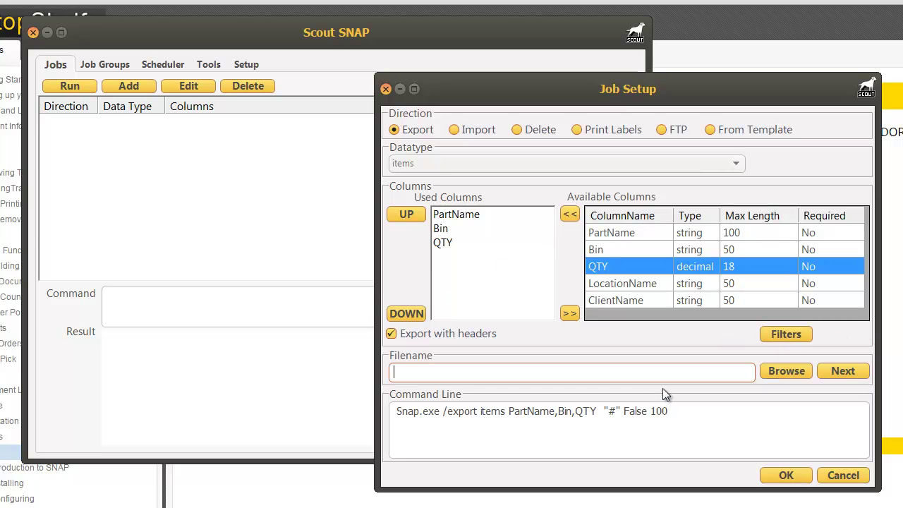
# Step: Set the export job's output file to c:\snaptest.csv
pyautogui.write('c:\\snaptest.')
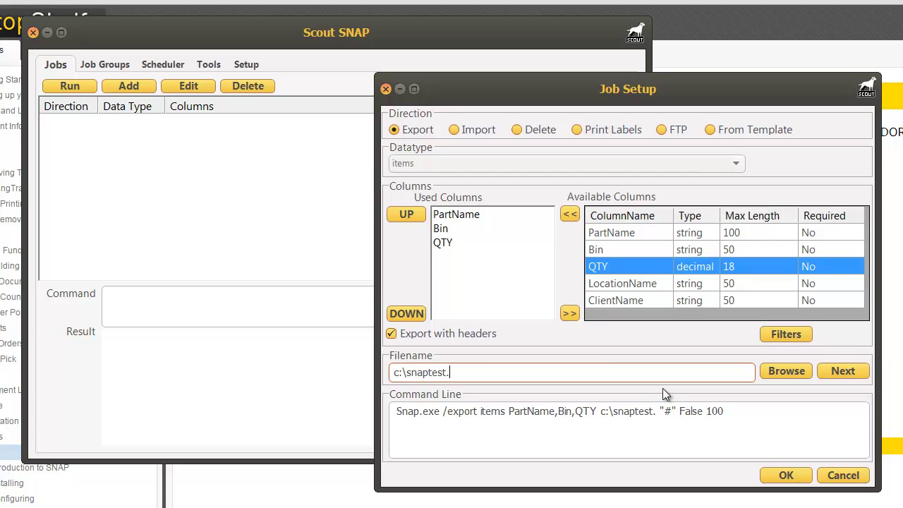
pyautogui.write('csv')
pyautogui.click(842, 371)
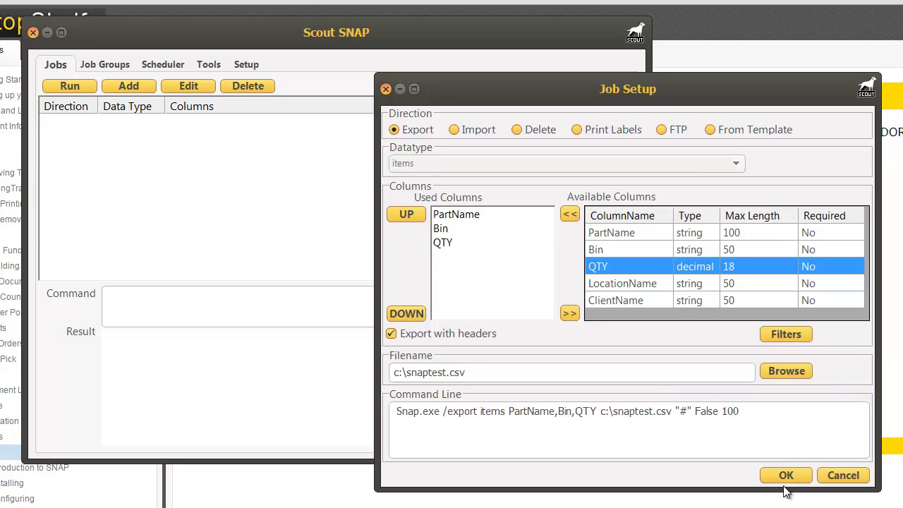
# Step: Filter the export to rows where Bin Contains A001, and save the job
pyautogui.click(779, 334)
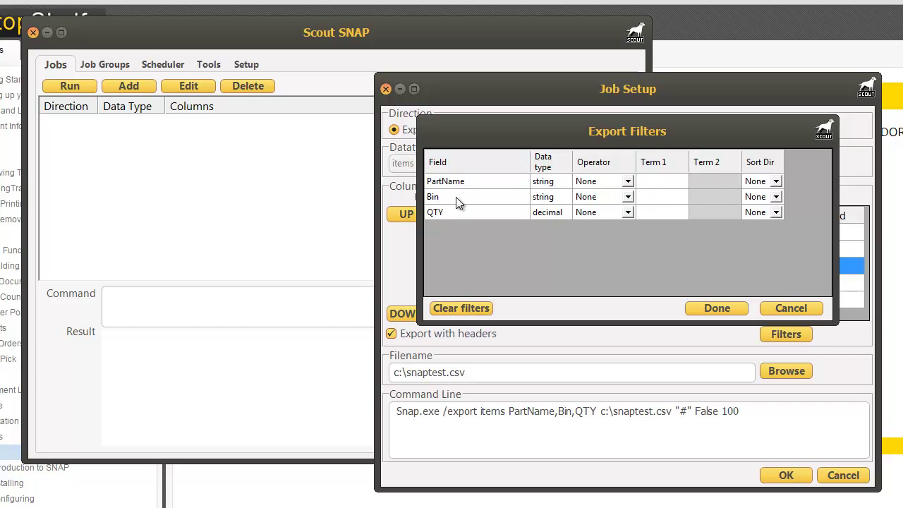
pyautogui.click(630, 200)
pyautogui.click(630, 199)
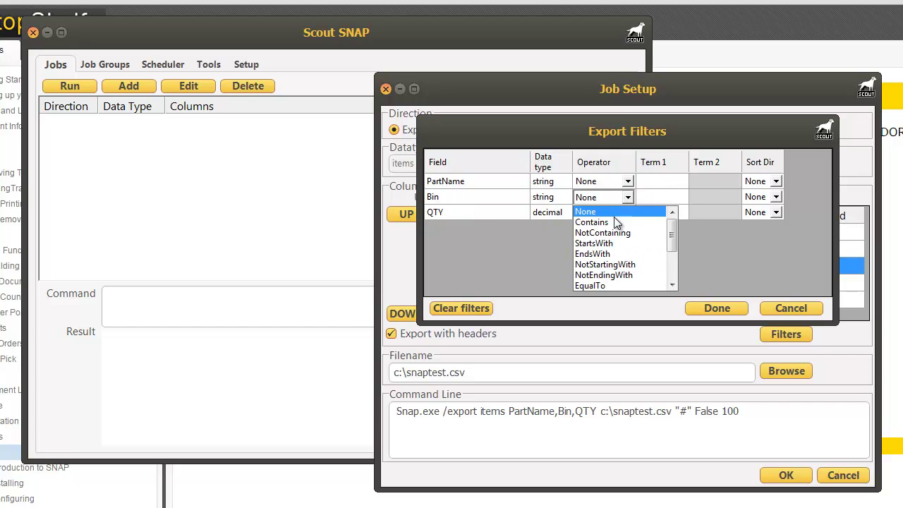
pyautogui.click(612, 224)
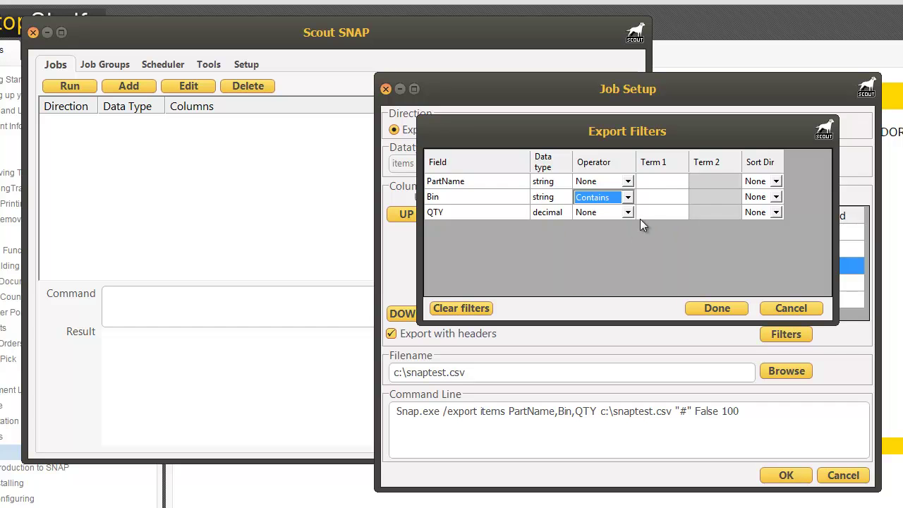
pyautogui.click(654, 198)
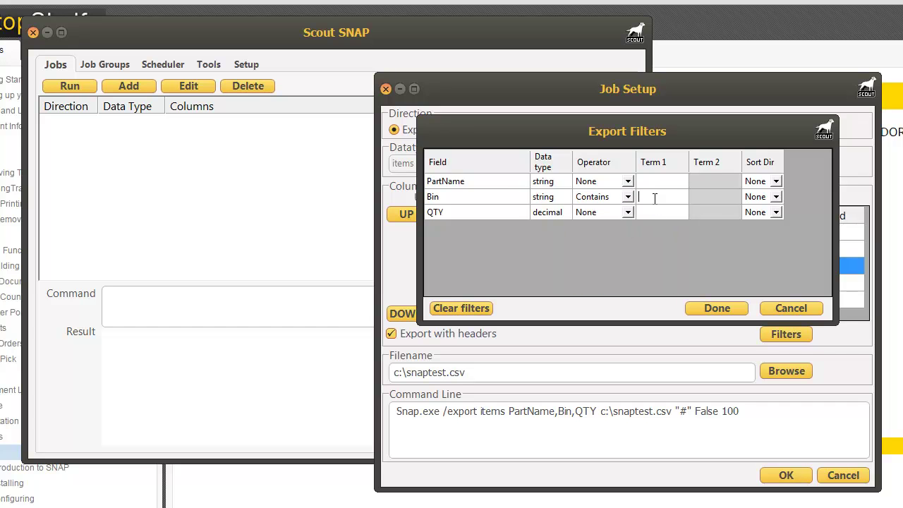
pyautogui.write('A001')
pyautogui.click(715, 306)
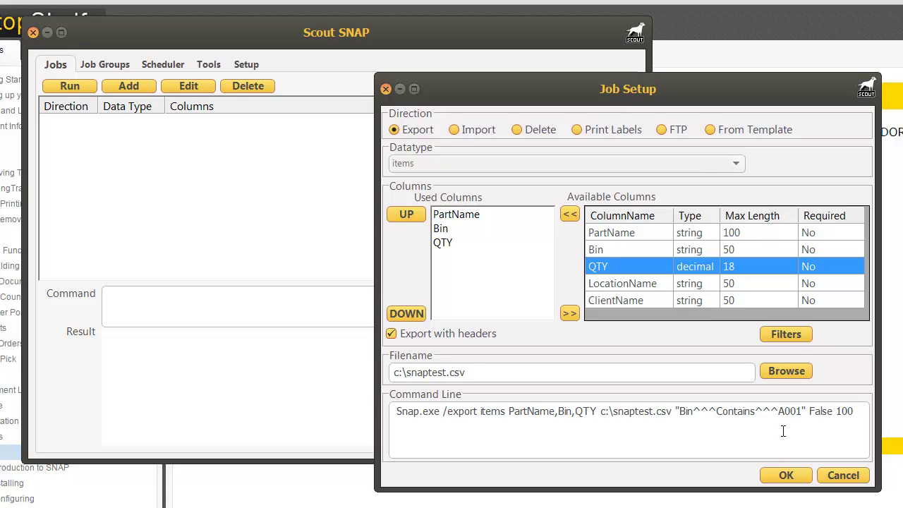
pyautogui.click(786, 475)
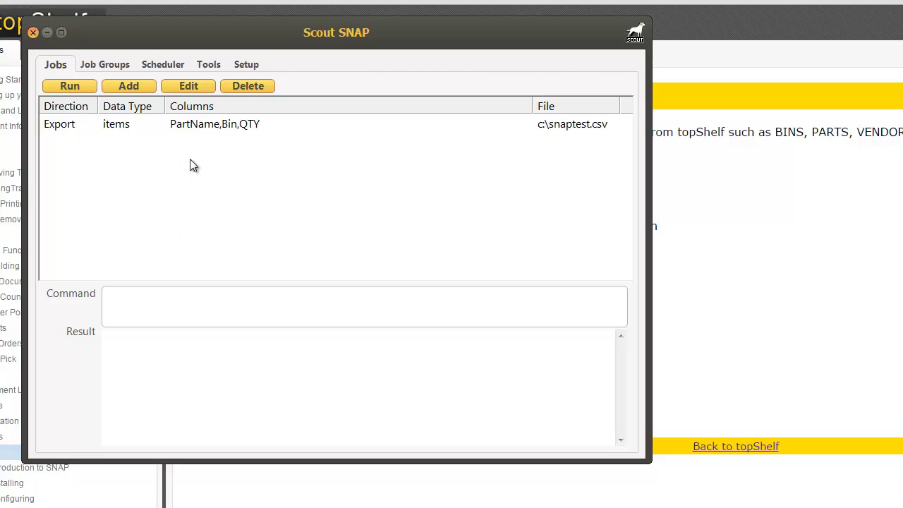
# Step: Run the items export job that writes to c:\snaptest.csv
pyautogui.click(120, 127)
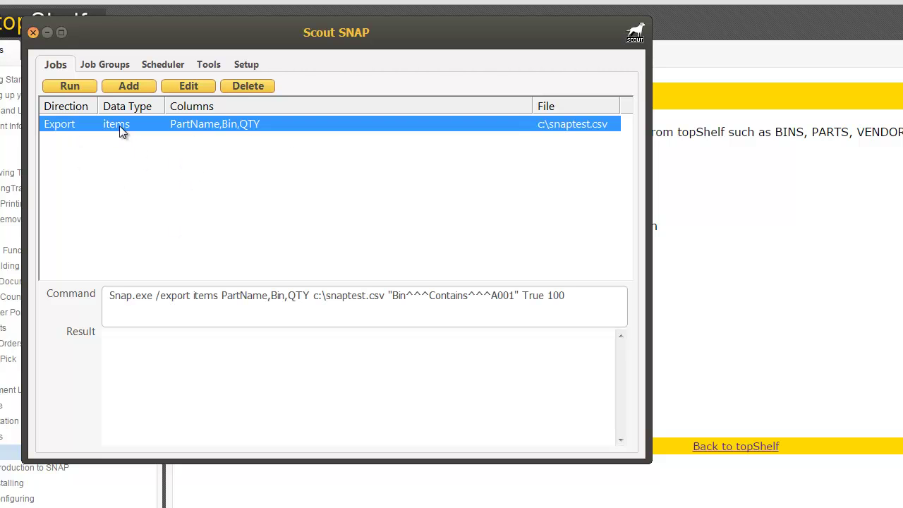
pyautogui.click(77, 86)
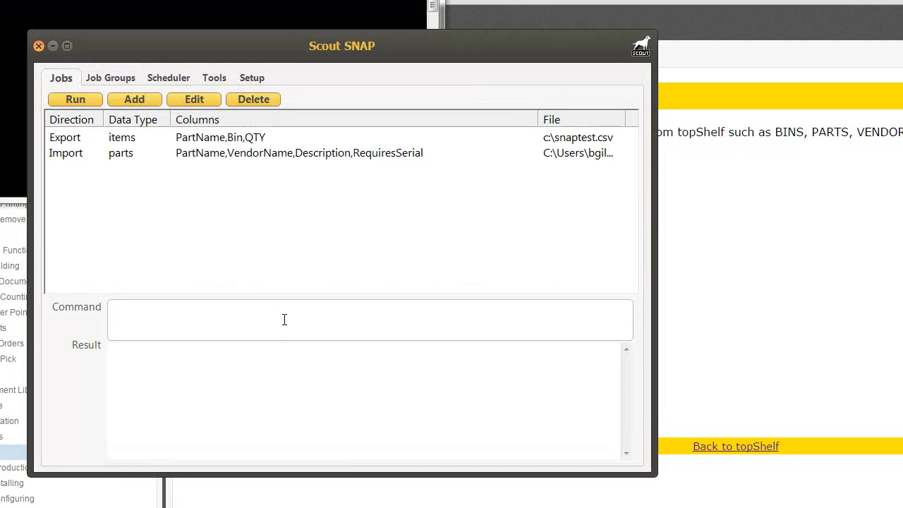
# Step: Start a new Import job with the parts data type and continue to its column setup
pyautogui.click(126, 99)
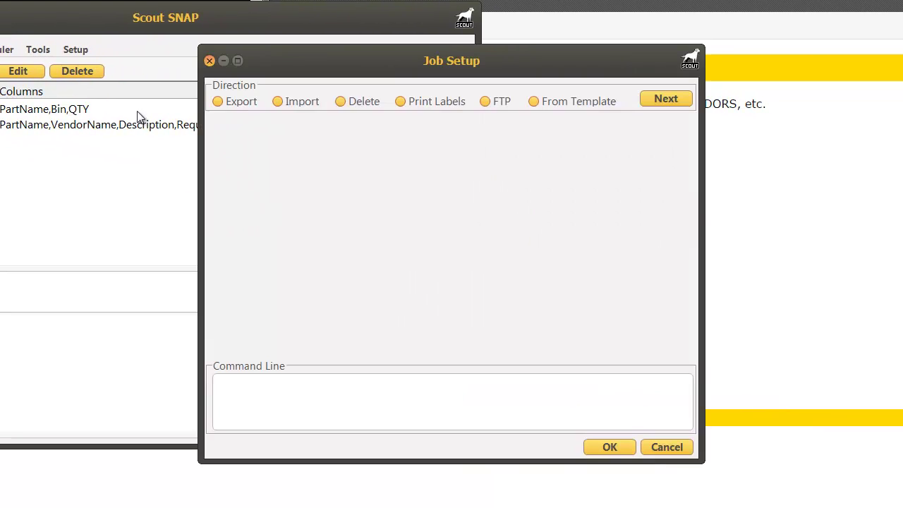
pyautogui.click(282, 103)
pyautogui.click(481, 141)
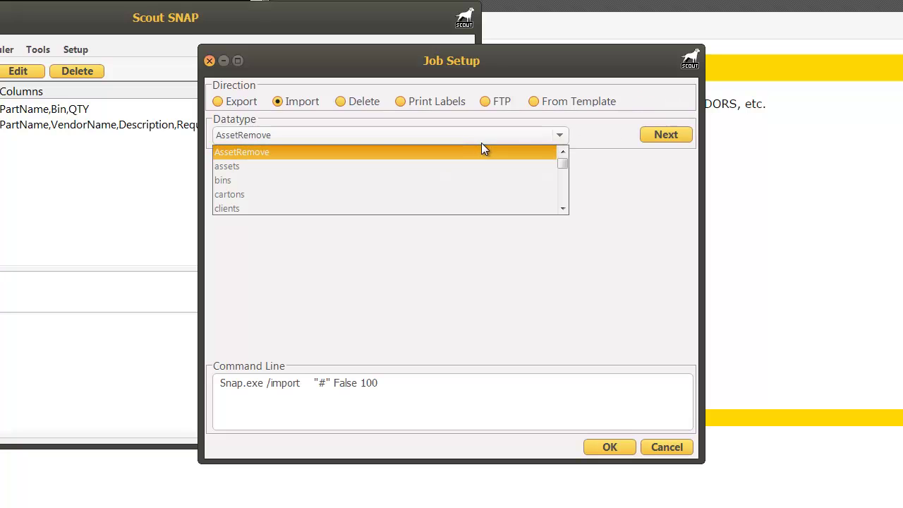
pyautogui.press('p')
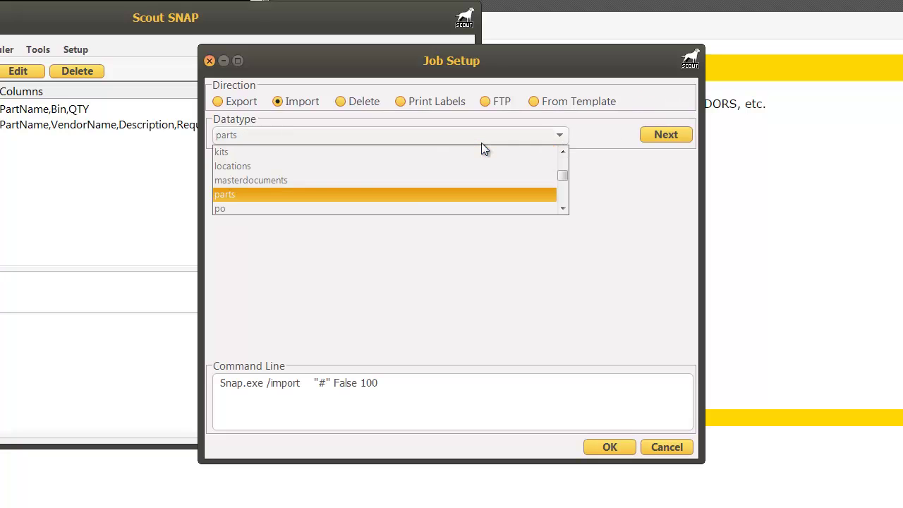
pyautogui.click(331, 196)
pyautogui.click(686, 139)
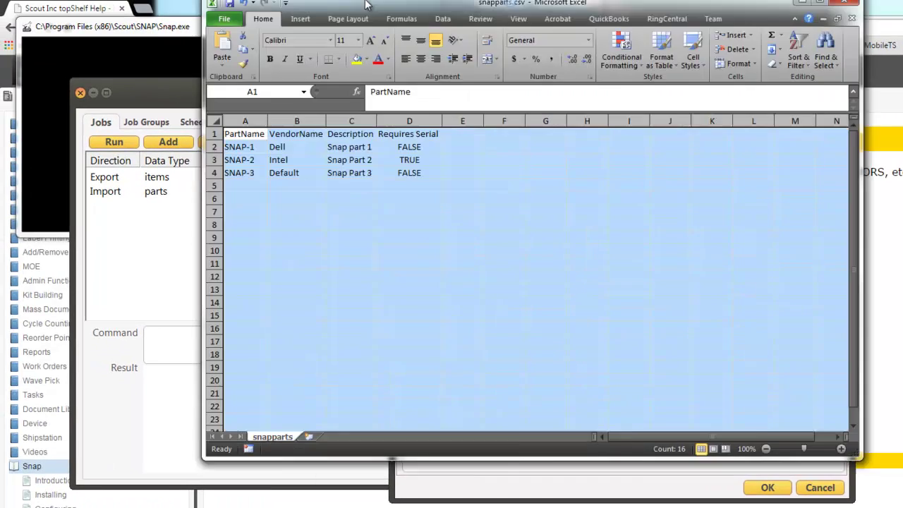
# Step: Check the column layout in snapparts.csv, add Description and RequiresSerial to the import's used columns, and mark the CSV as having headers
pyautogui.doubleClick(366, 5)
pyautogui.click(91, 162)
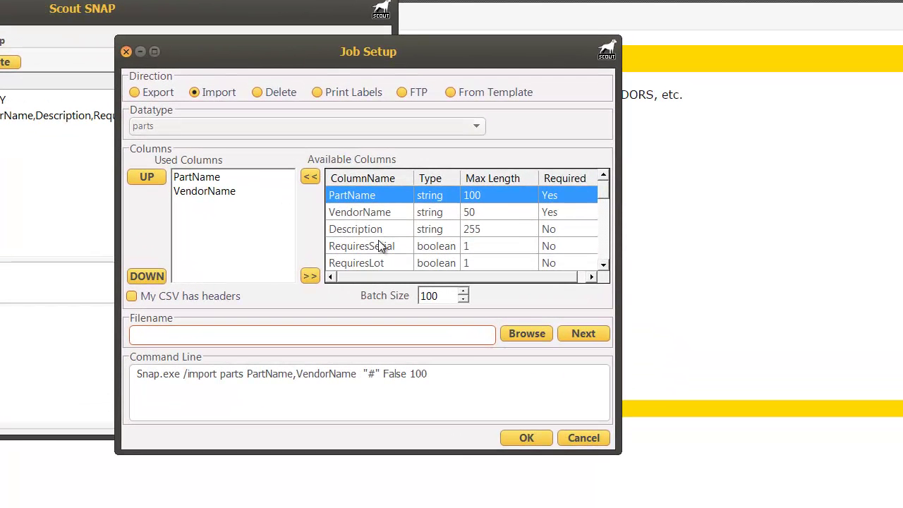
pyautogui.click(431, 235)
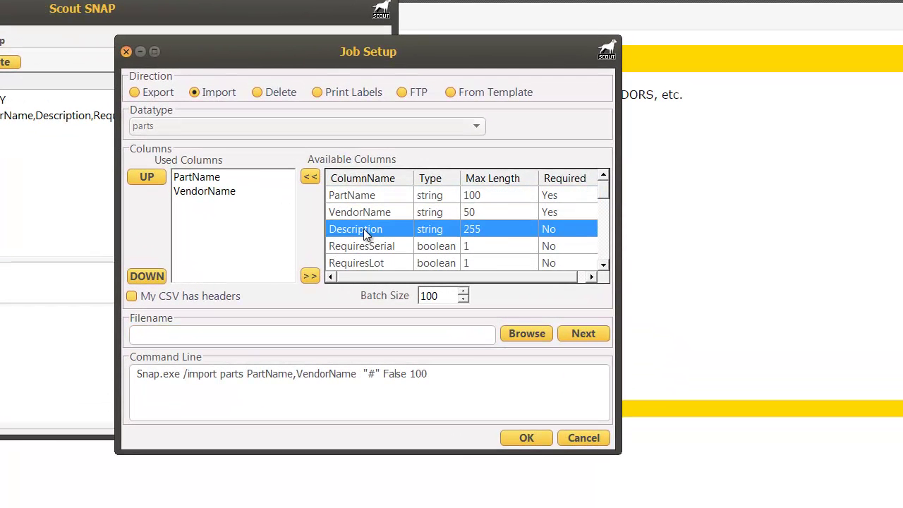
pyautogui.click(310, 177)
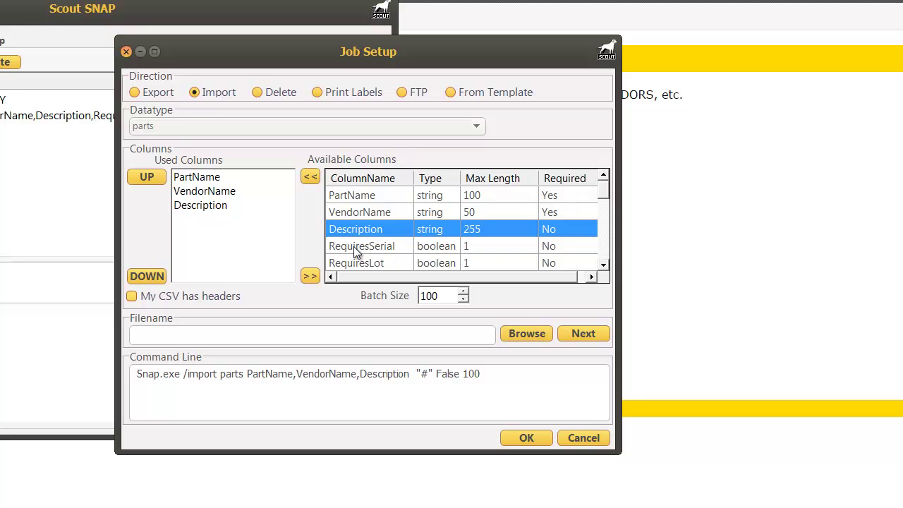
pyautogui.click(353, 245)
pyautogui.click(311, 177)
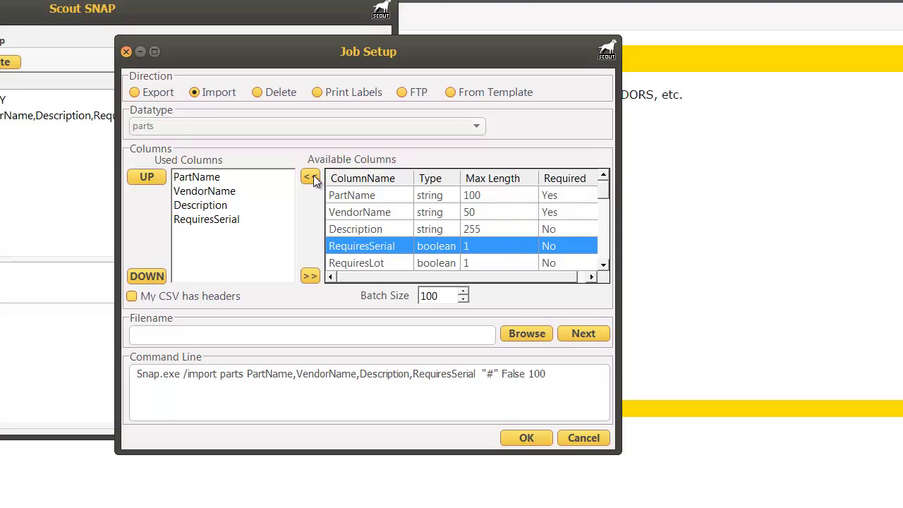
pyautogui.click(176, 297)
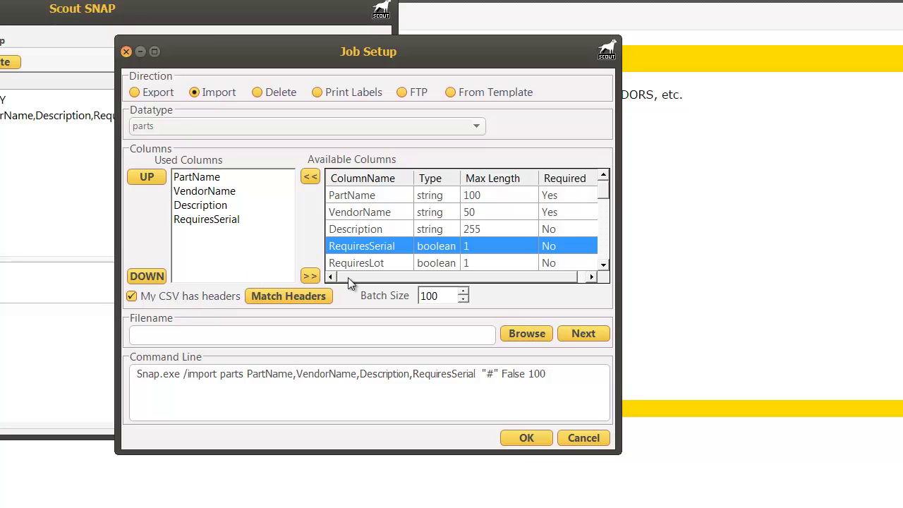
# Step: Set the import file to snapparts.csv from Documents\Camtasia Studio\SNAP 2.0 and save the job
pyautogui.click(527, 334)
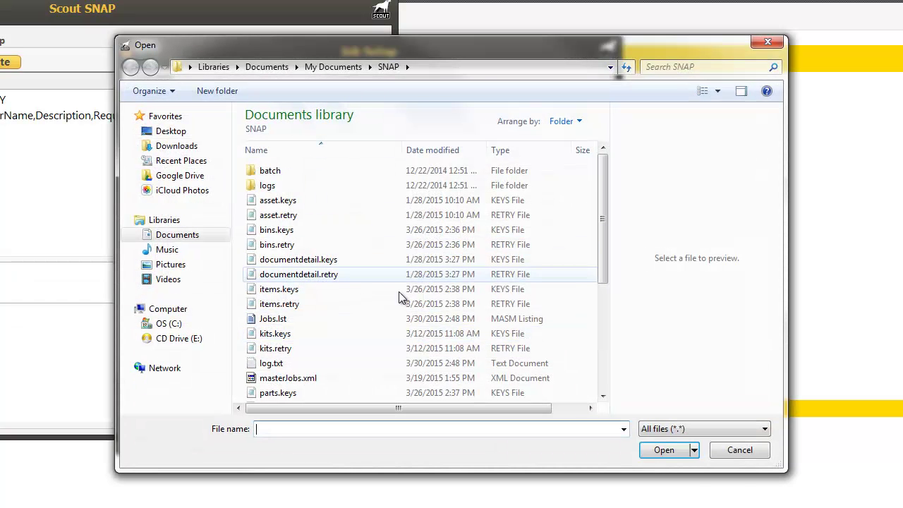
pyautogui.click(202, 234)
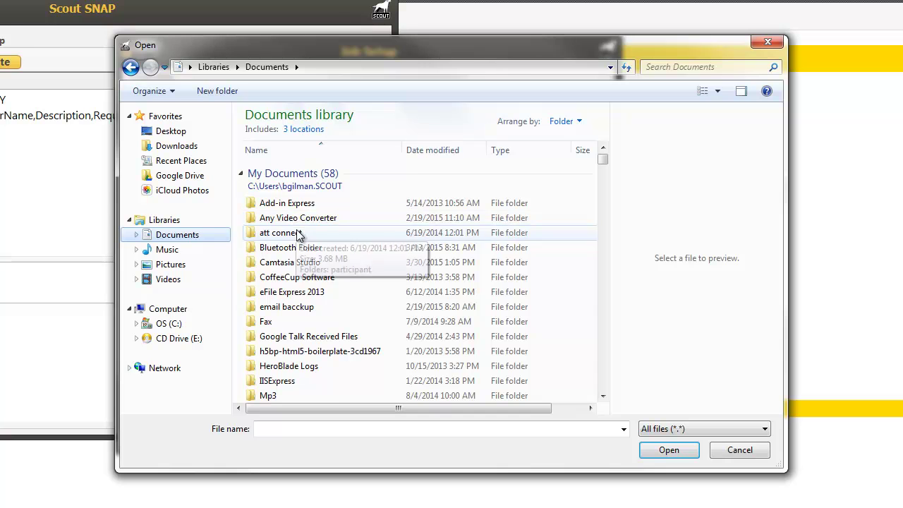
pyautogui.doubleClick(305, 262)
pyautogui.scroll(-5, 304, 262)
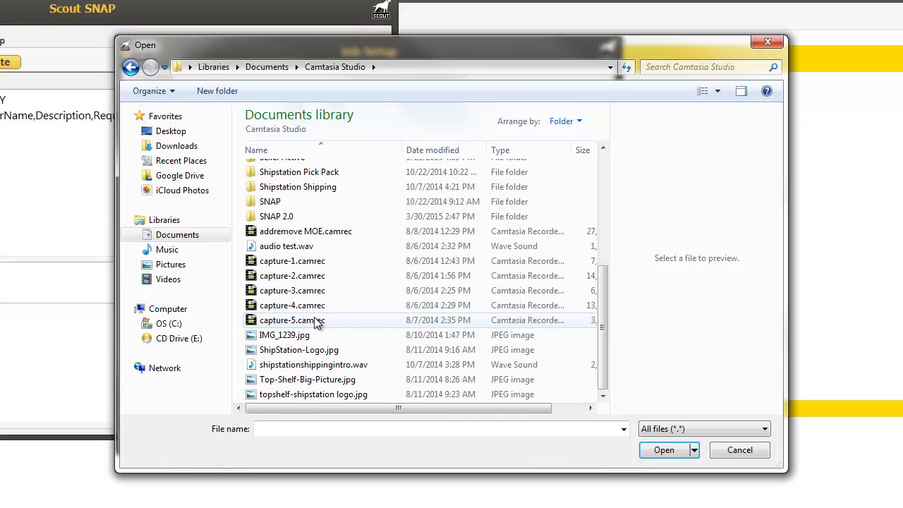
pyautogui.doubleClick(296, 220)
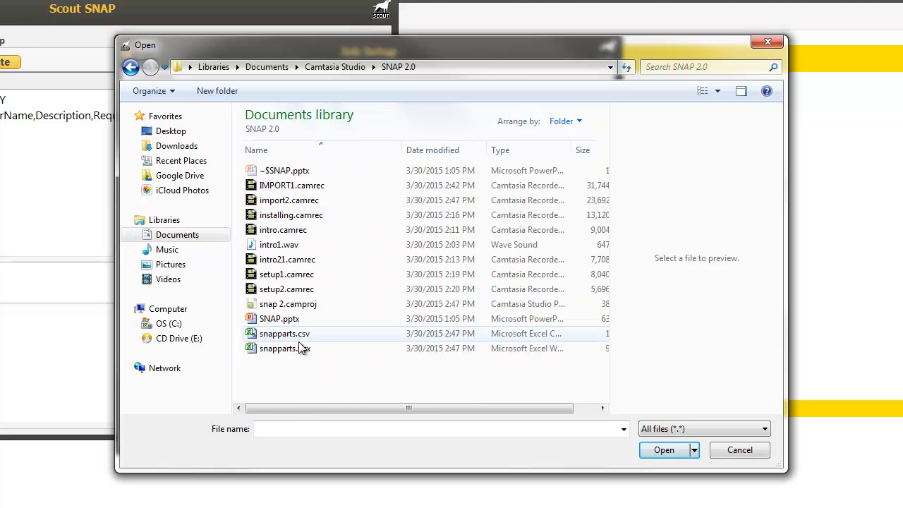
pyautogui.doubleClick(302, 334)
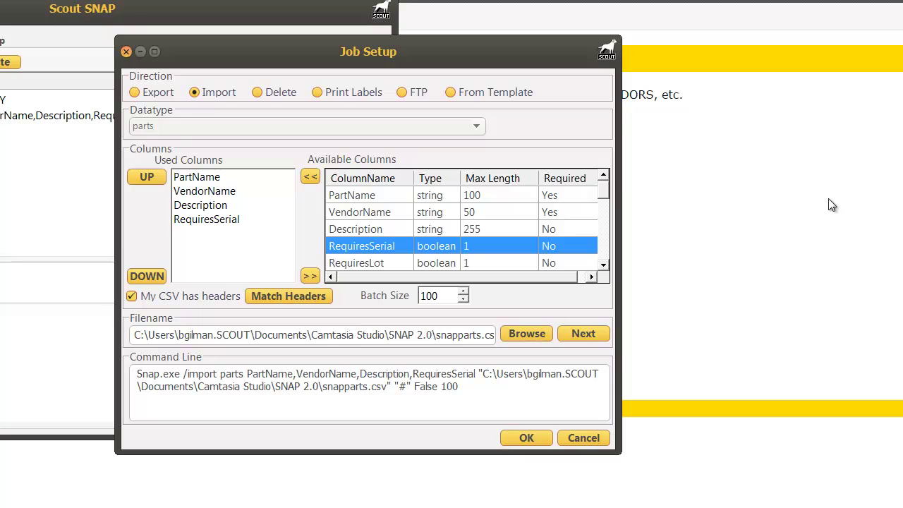
pyautogui.click(575, 335)
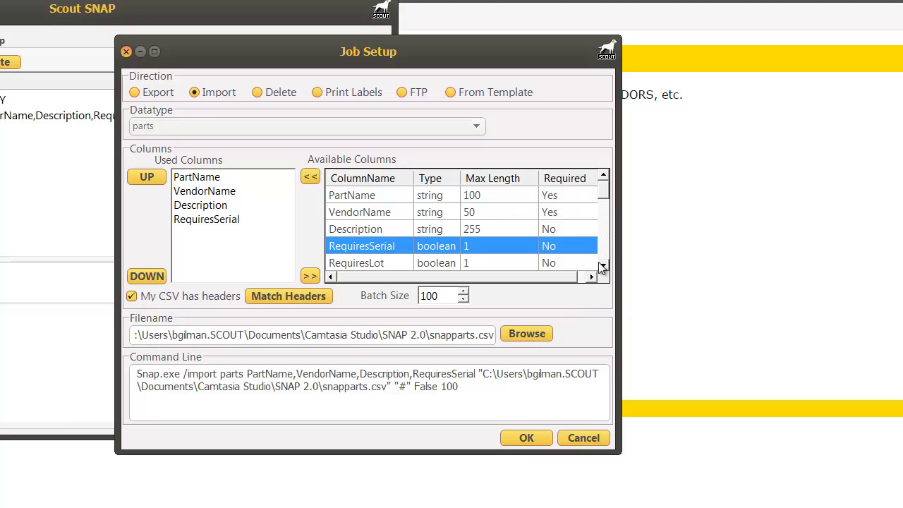
pyautogui.click(534, 450)
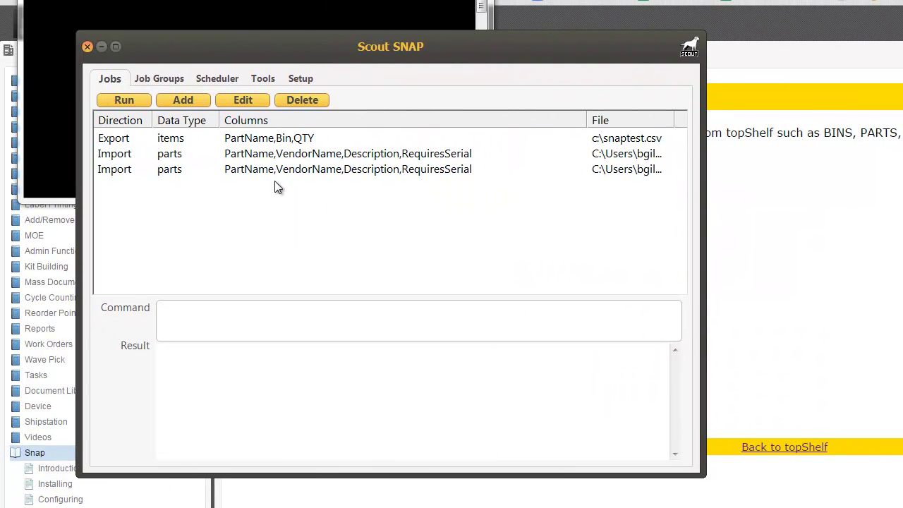
# Step: Run the newly added parts import job, and delete that duplicate job from the list
pyautogui.click(241, 170)
pyautogui.click(141, 102)
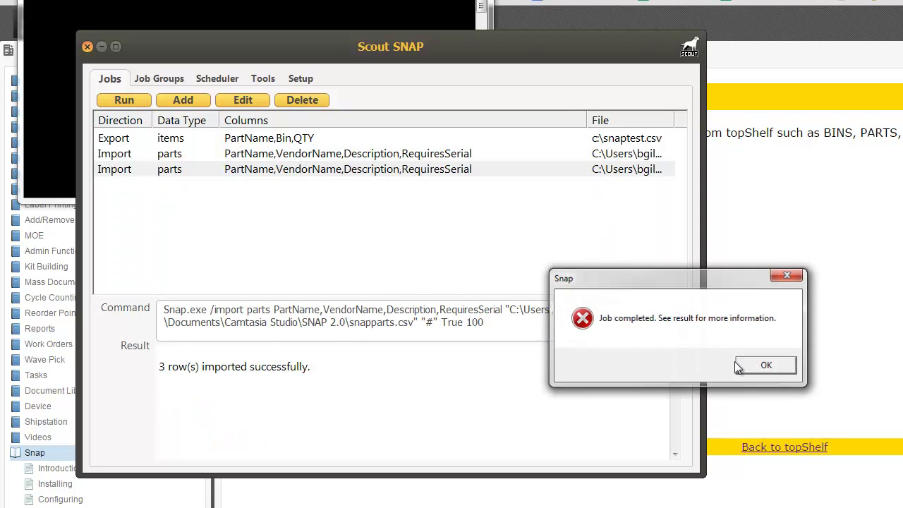
pyautogui.click(766, 365)
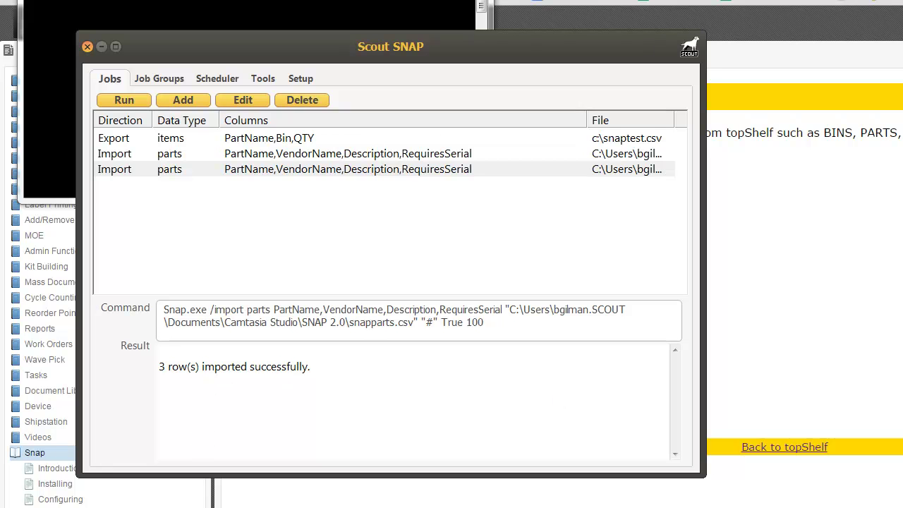
pyautogui.press('Delete')
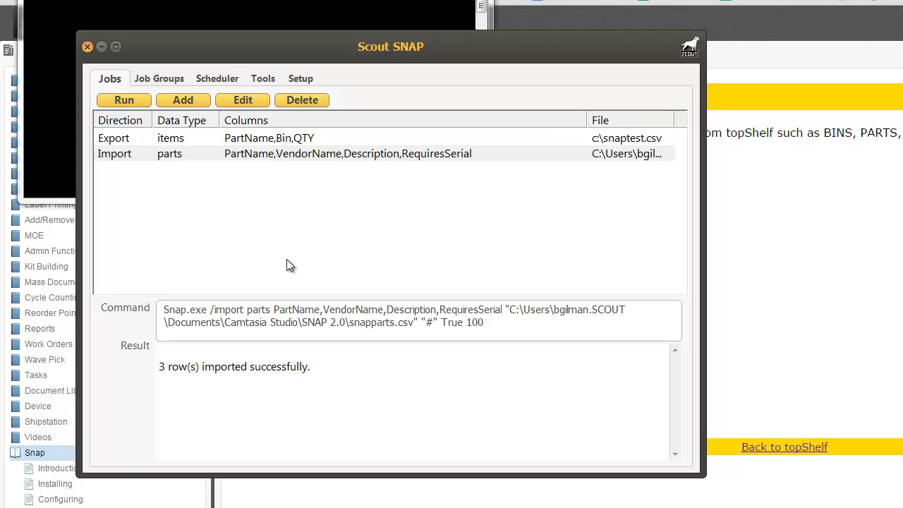
# Step: Start a Print Labels job with the WHLabel data type and continue to its column setup
pyautogui.click(180, 100)
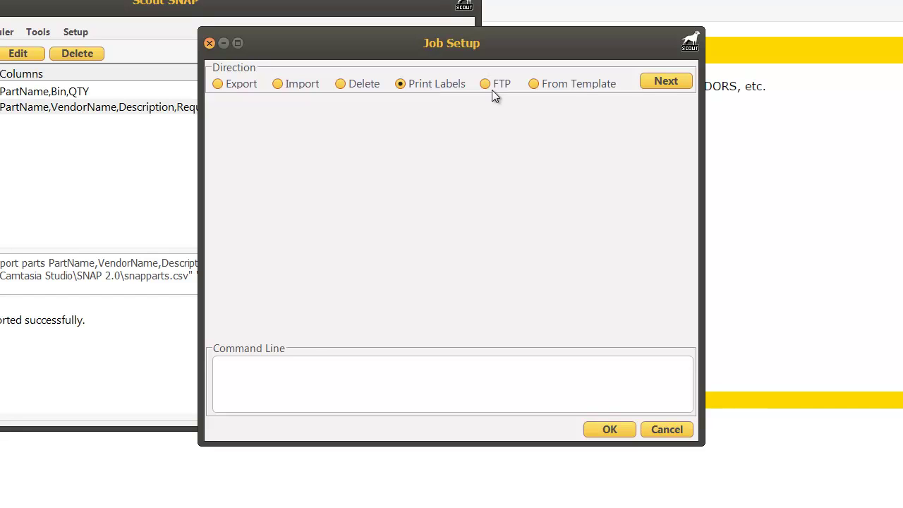
pyautogui.click(668, 82)
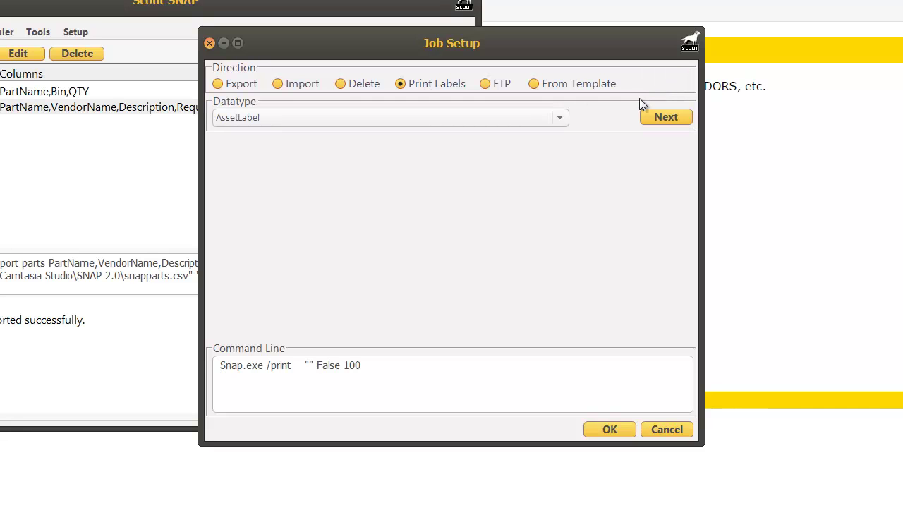
pyautogui.click(559, 118)
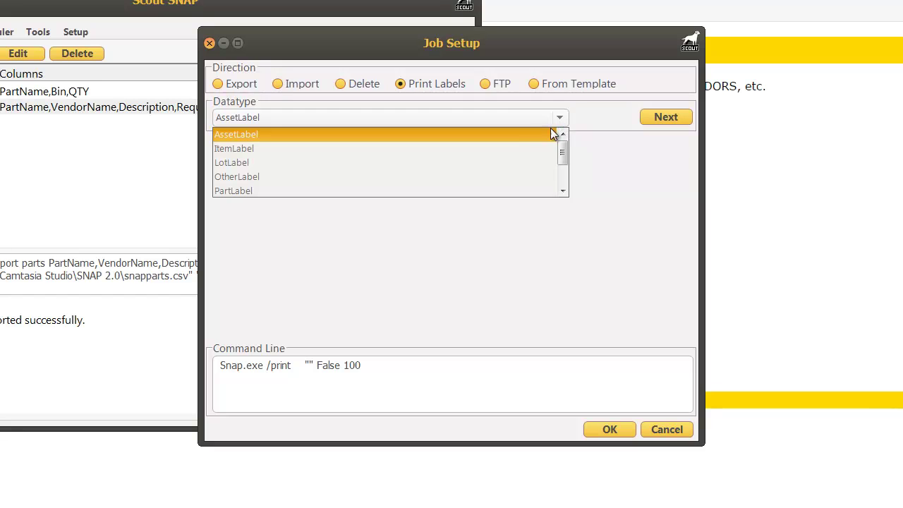
pyautogui.scroll(-1, 541, 136)
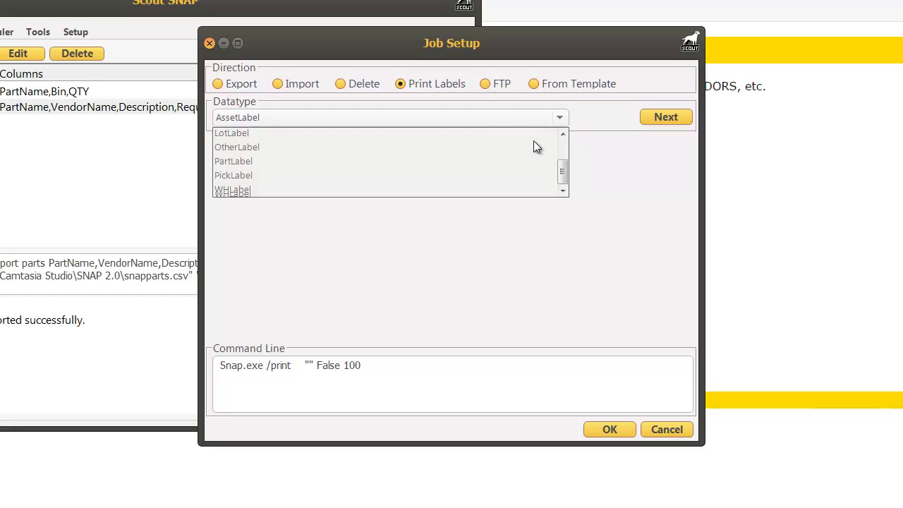
pyautogui.click(476, 175)
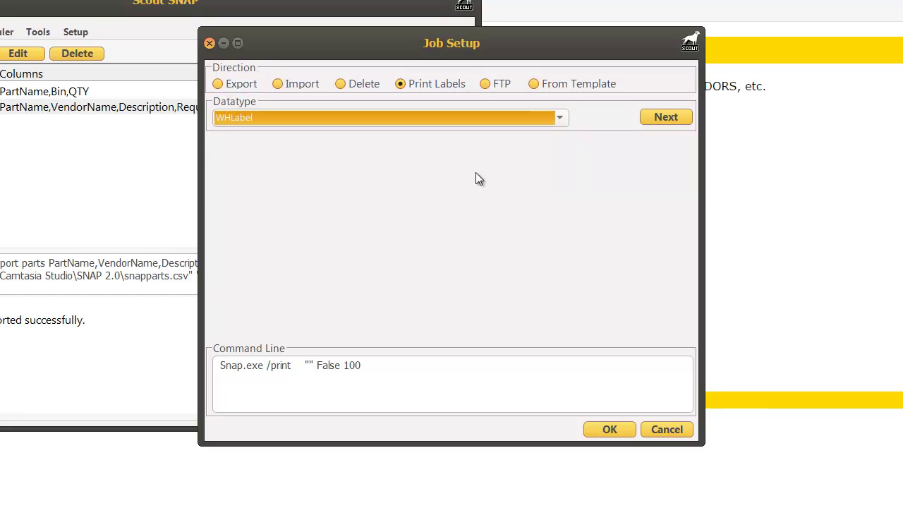
pyautogui.click(653, 121)
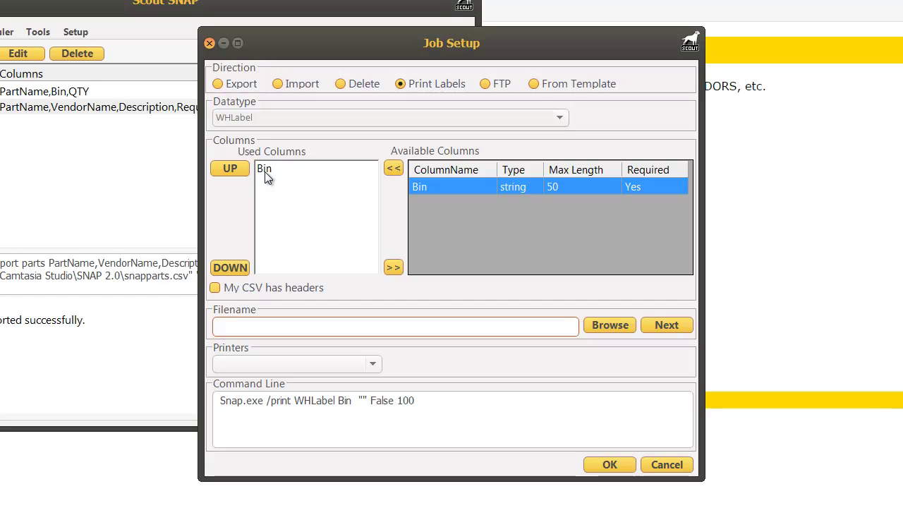
# Step: Choose Scout Label Printer1 as the label job's printer, and close the job setup without keeping it
pyautogui.click(267, 321)
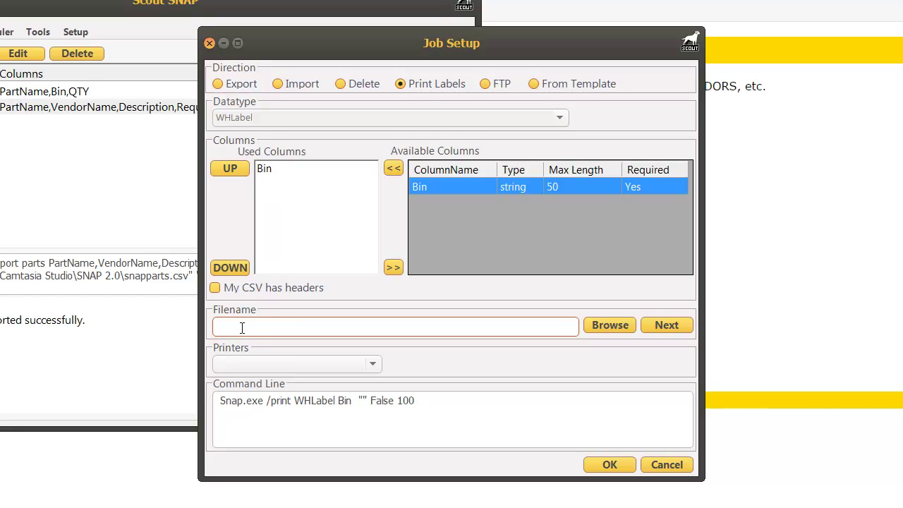
pyautogui.click(373, 365)
pyautogui.click(356, 379)
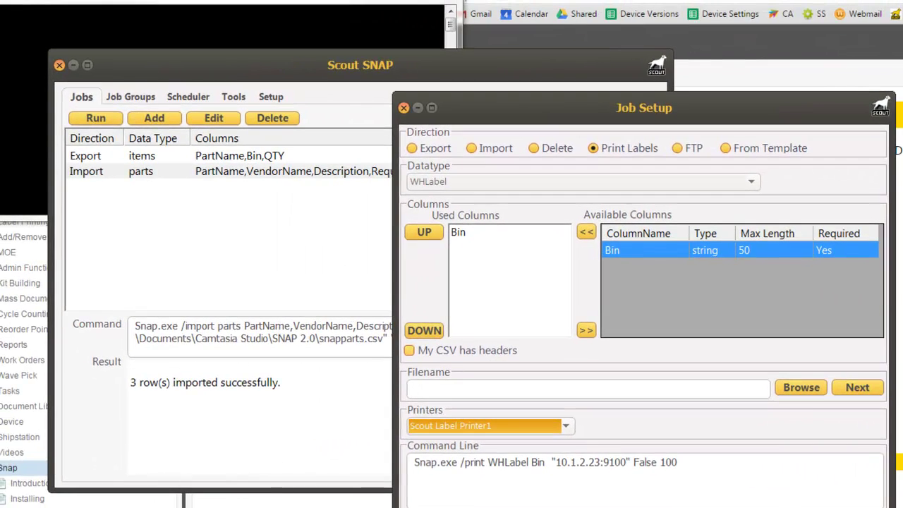
pyautogui.click(702, 495)
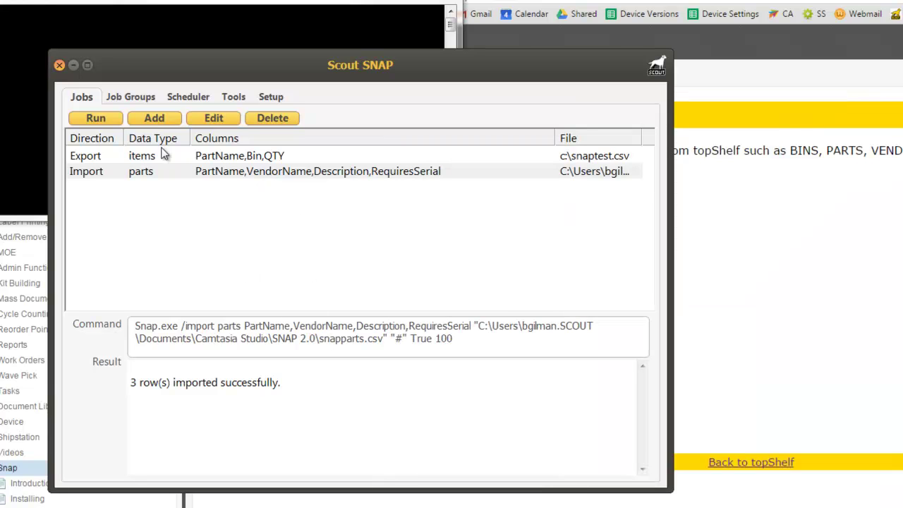
# Step: Start a Delete job with the bins data type and continue to its column setup
pyautogui.click(154, 118)
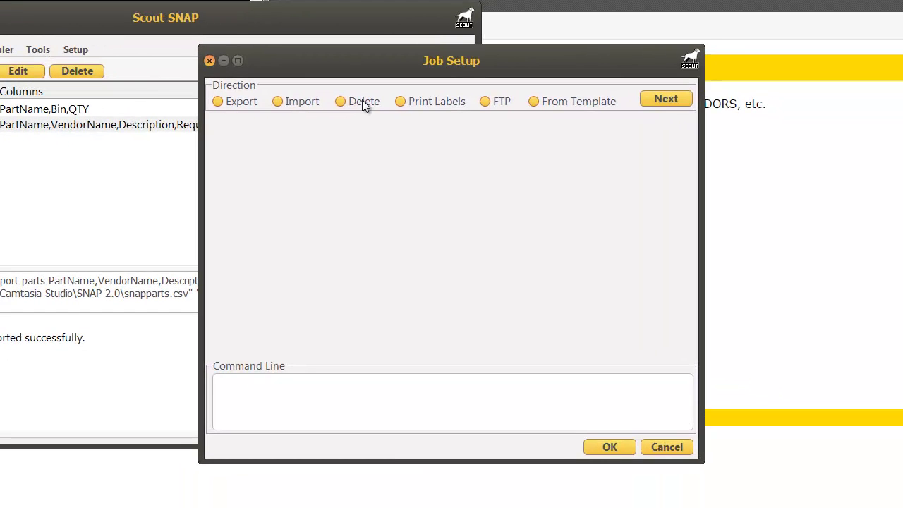
pyautogui.click(676, 103)
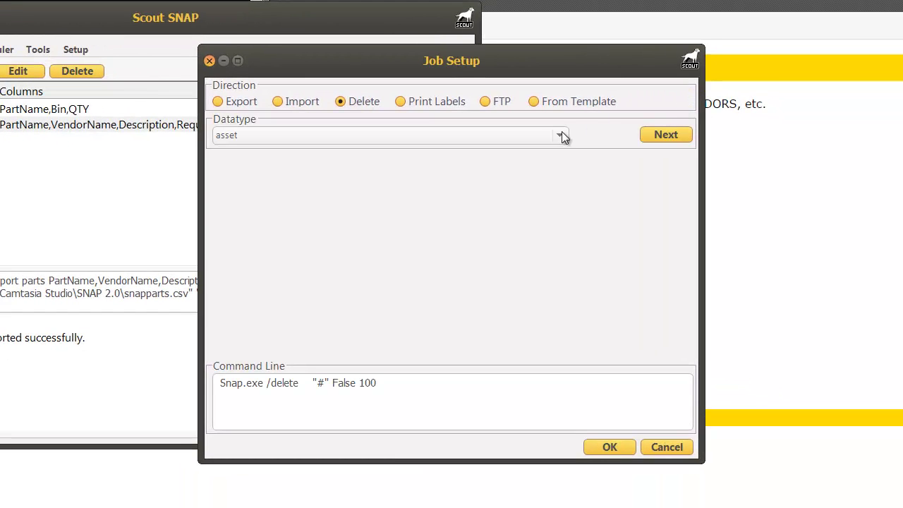
pyautogui.click(560, 136)
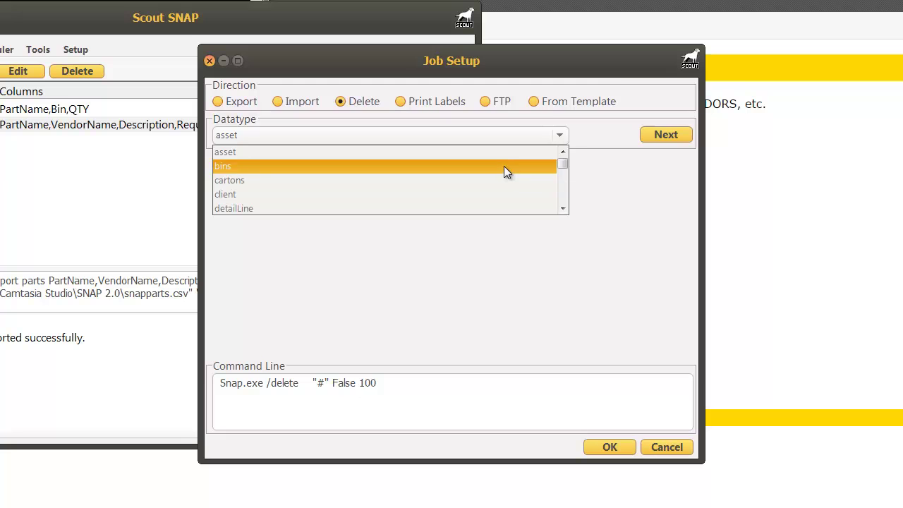
pyautogui.click(504, 166)
pyautogui.click(665, 135)
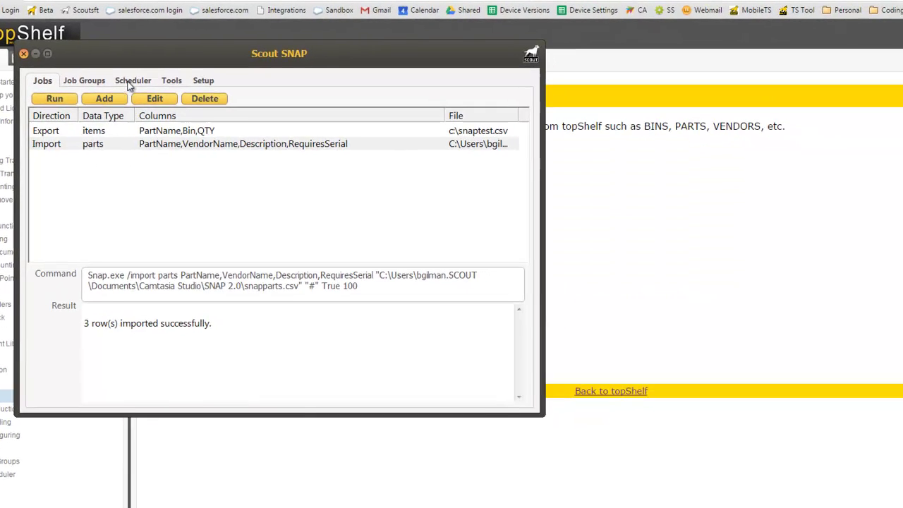
# Step: Add a schedule for the items export job that runs it daily, every 1 day
pyautogui.click(176, 92)
pyautogui.click(53, 98)
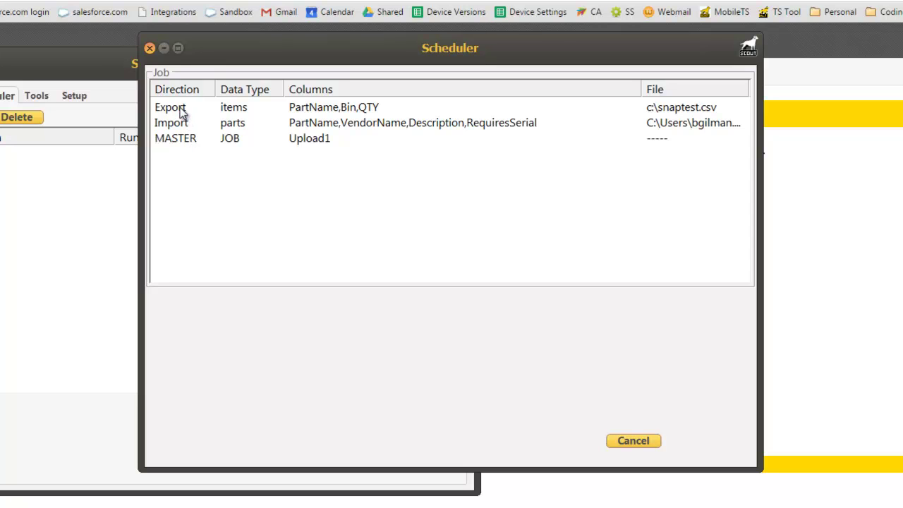
pyautogui.click(182, 112)
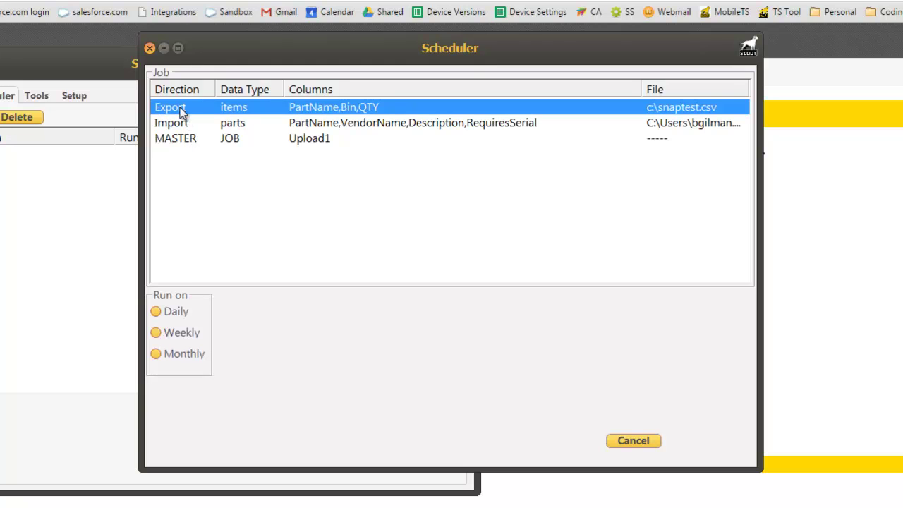
pyautogui.click(173, 317)
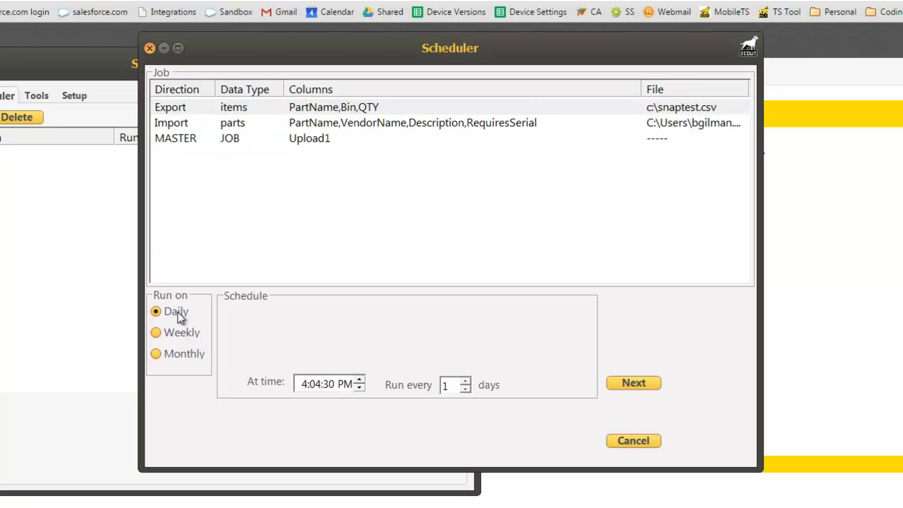
pyautogui.click(635, 387)
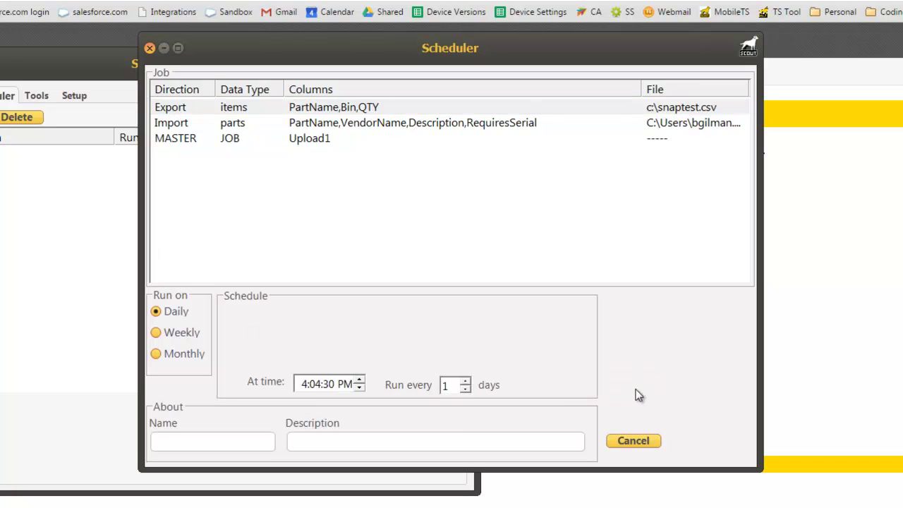
# Step: Name the schedule Export with the description Daily Export, and save it
pyautogui.click(271, 440)
pyautogui.write('Export')
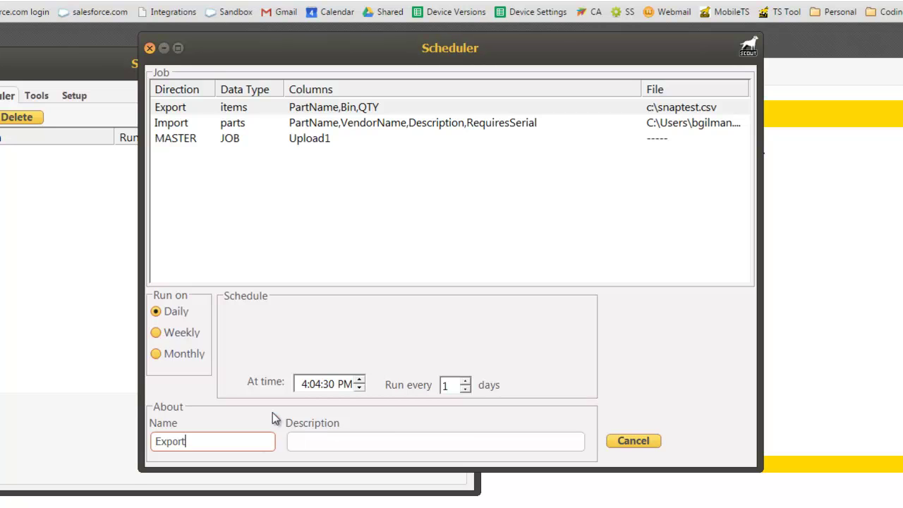
pyautogui.press('Tab')
pyautogui.write('Daily Export')
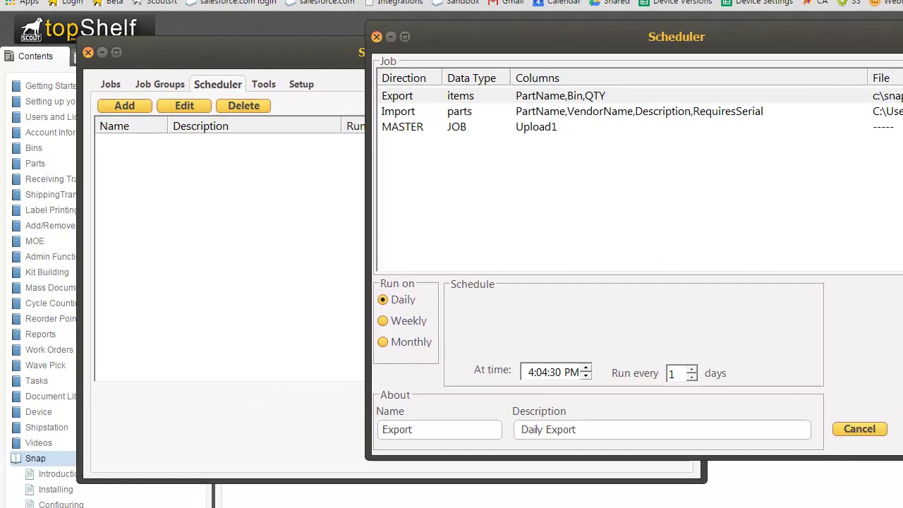
pyautogui.click(816, 436)
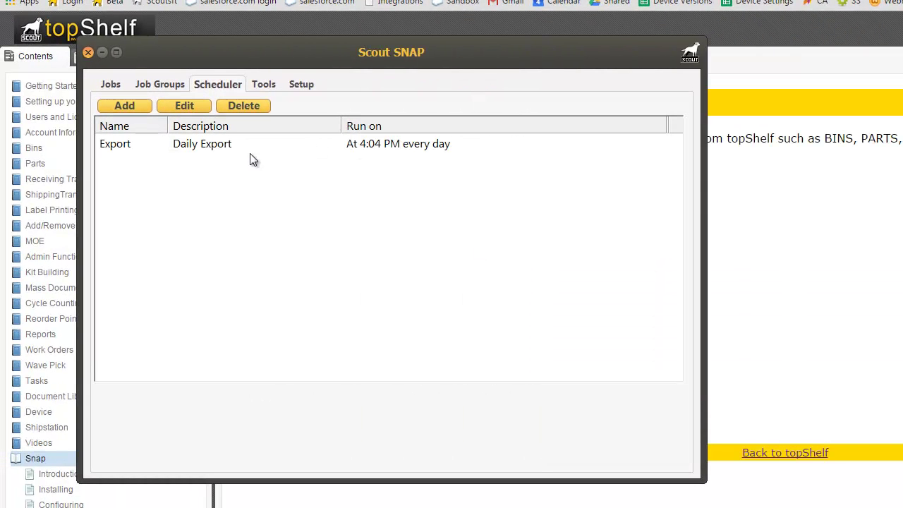